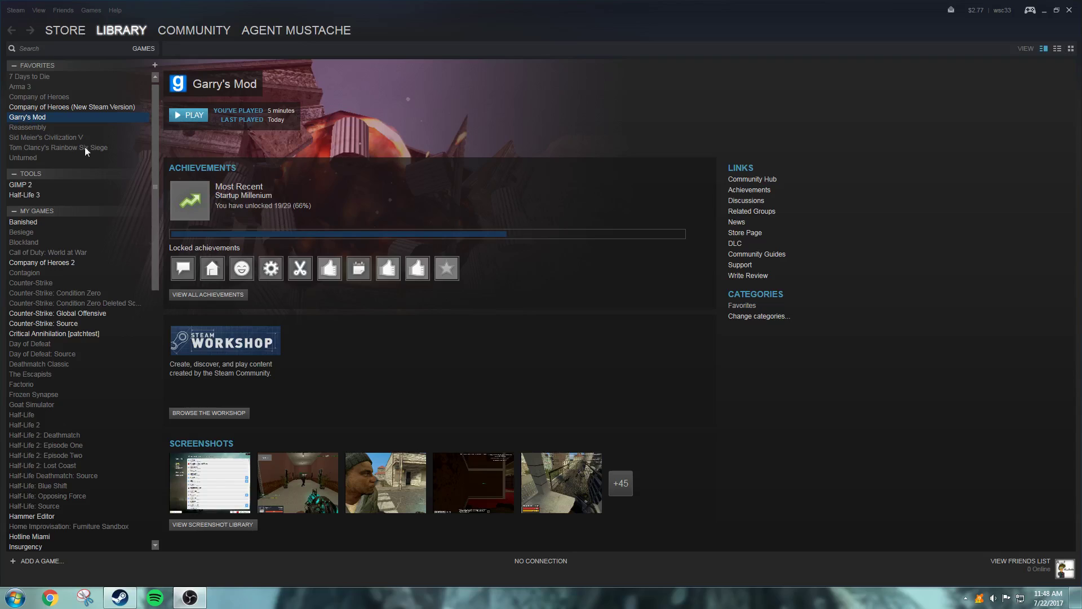
# Show the Hammer Editor entry in the games library and look through the rest of the list
pyautogui.click(43, 518)
pyautogui.scroll(-1, 41, 333)
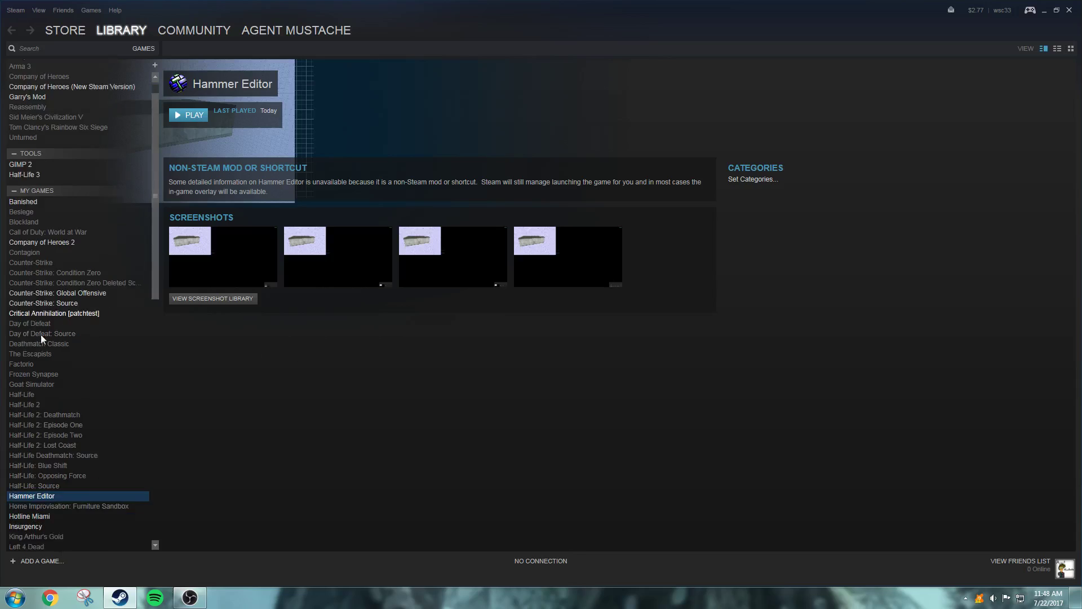
pyautogui.scroll(-20, 53, 454)
pyautogui.scroll(16, 71, 488)
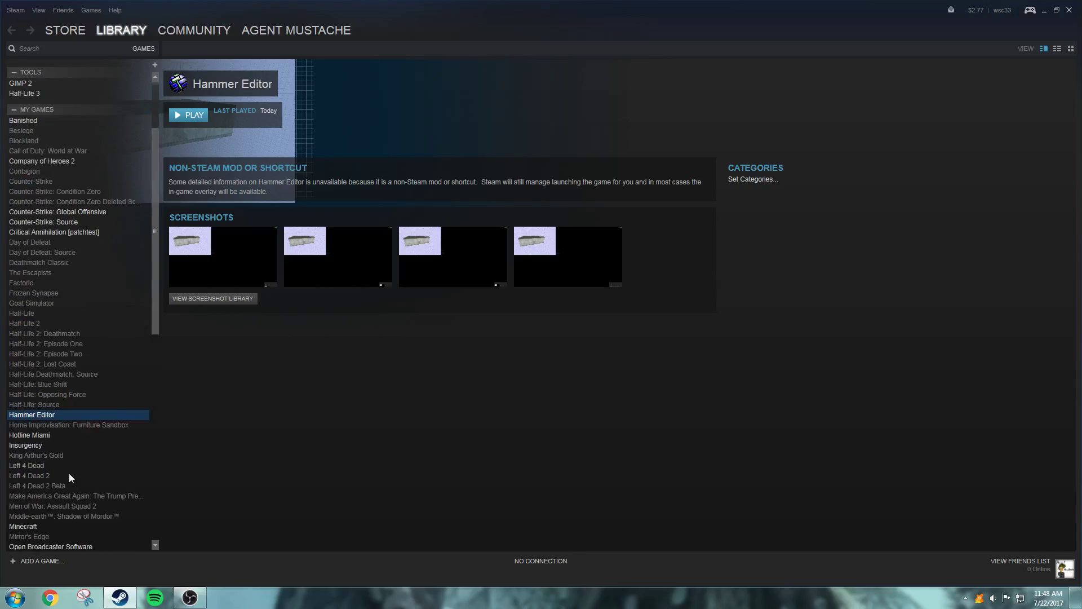
pyautogui.scroll(5, 69, 477)
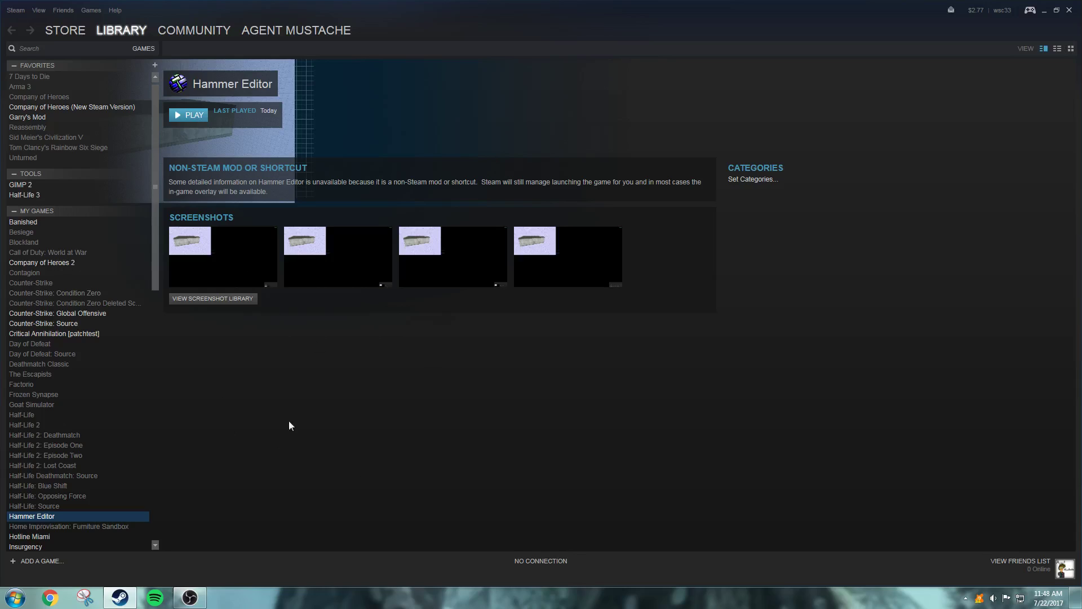
# Open the local files folder of Garry's Mod from its properties, and close the properties window
pyautogui.click(42, 118)
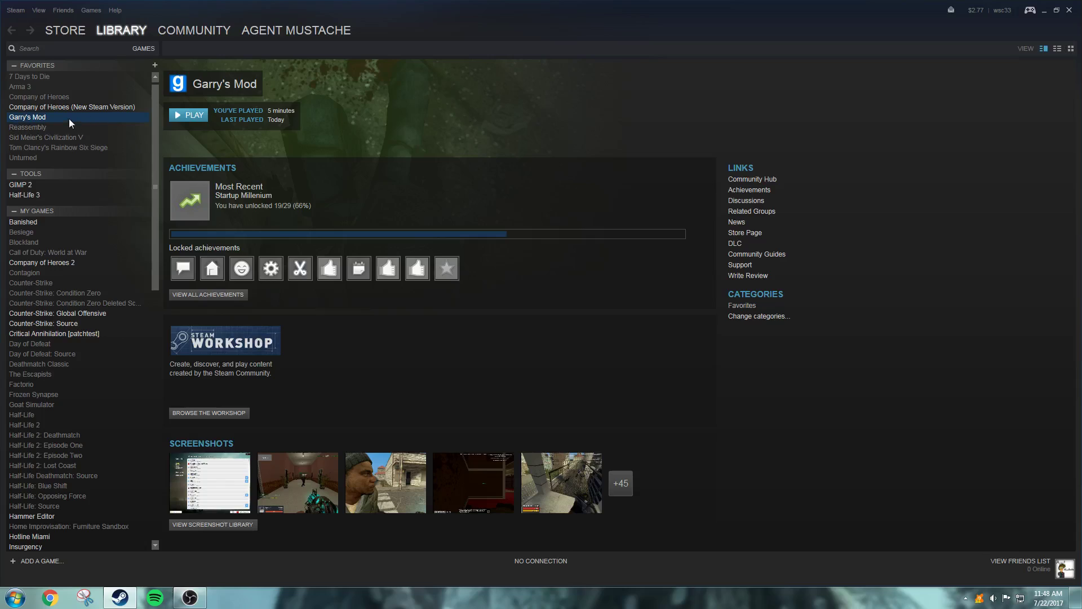
pyautogui.rightClick(69, 119)
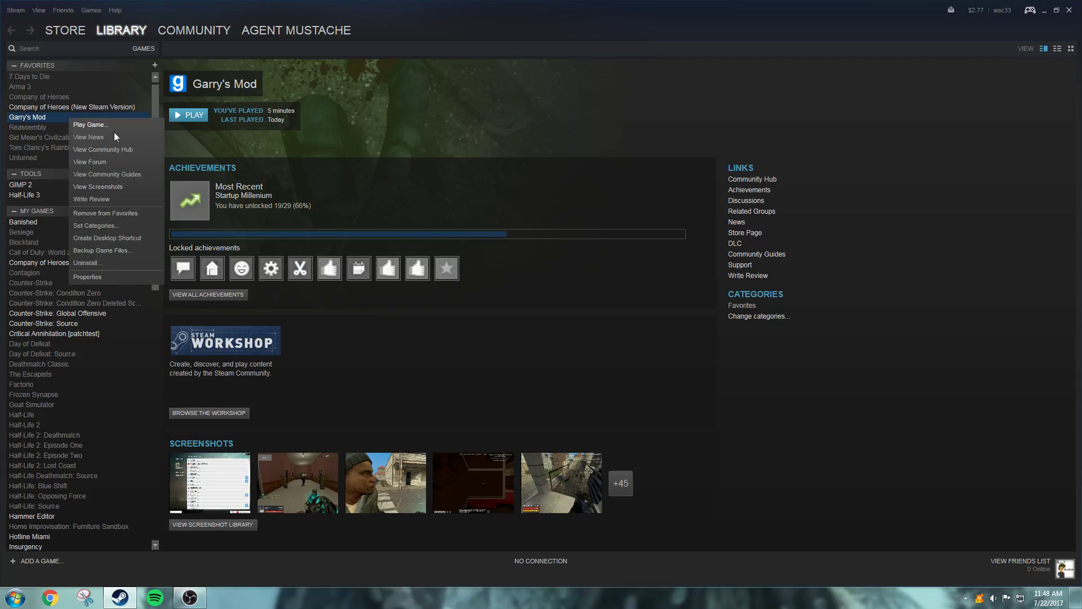
pyautogui.click(88, 277)
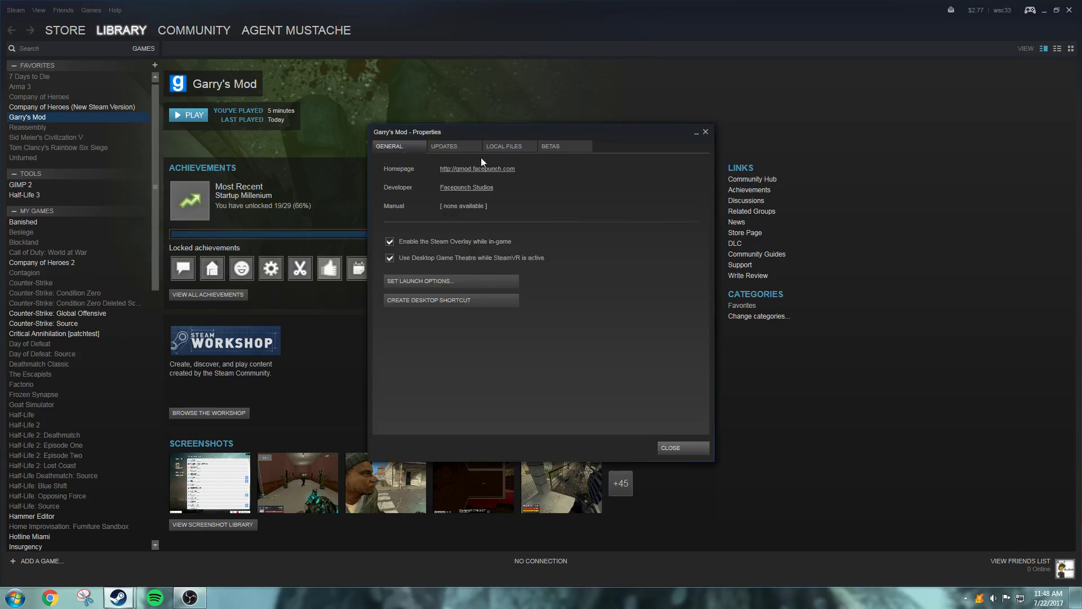
pyautogui.click(496, 148)
pyautogui.click(458, 191)
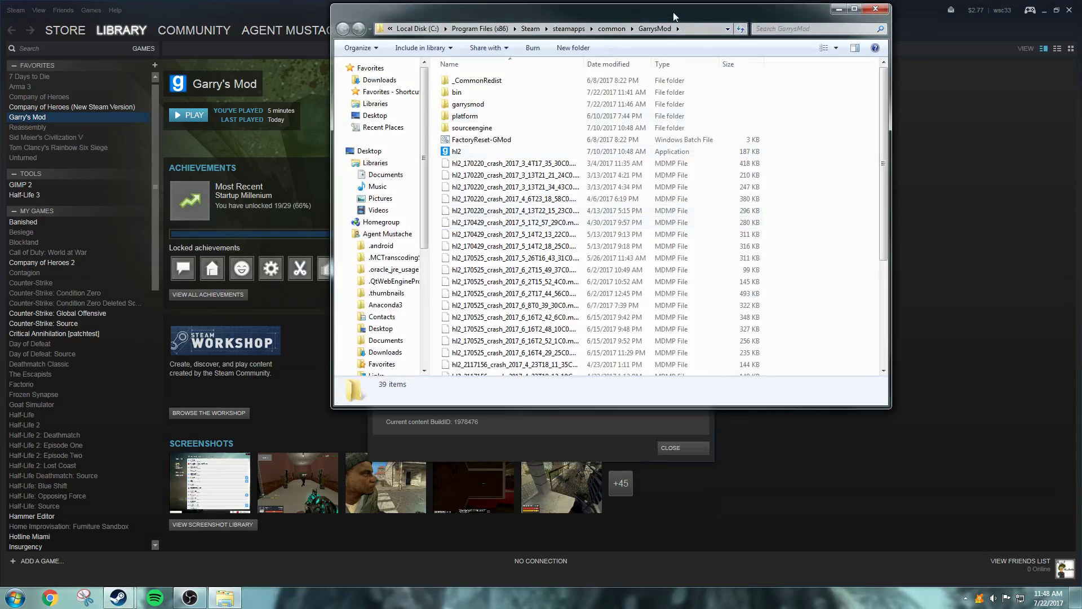
pyautogui.moveTo(675, 17); pyautogui.dragTo(489, 168)
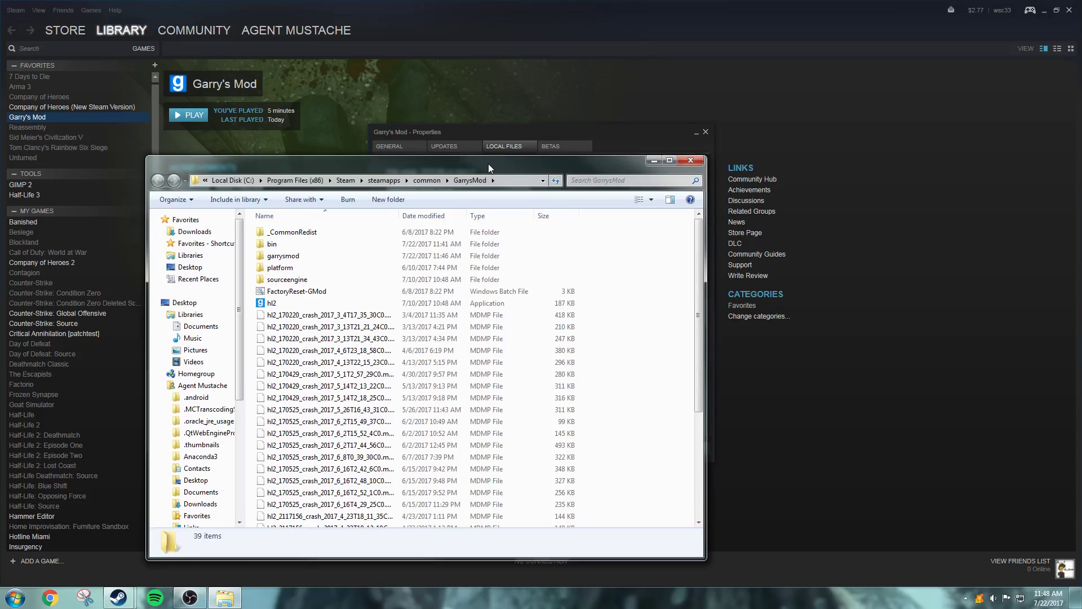
pyautogui.click(706, 132)
pyautogui.moveTo(354, 163); pyautogui.dragTo(424, 65)
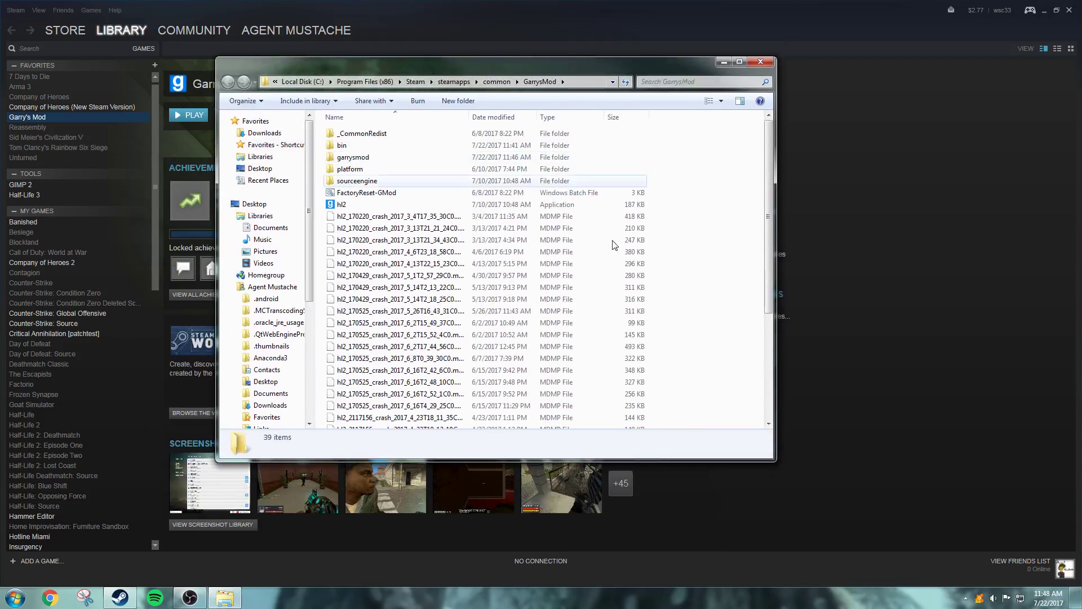
# Launch the hammer application from the bin folder of GarrysMod, declining to load the last saved file
pyautogui.doubleClick(344, 146)
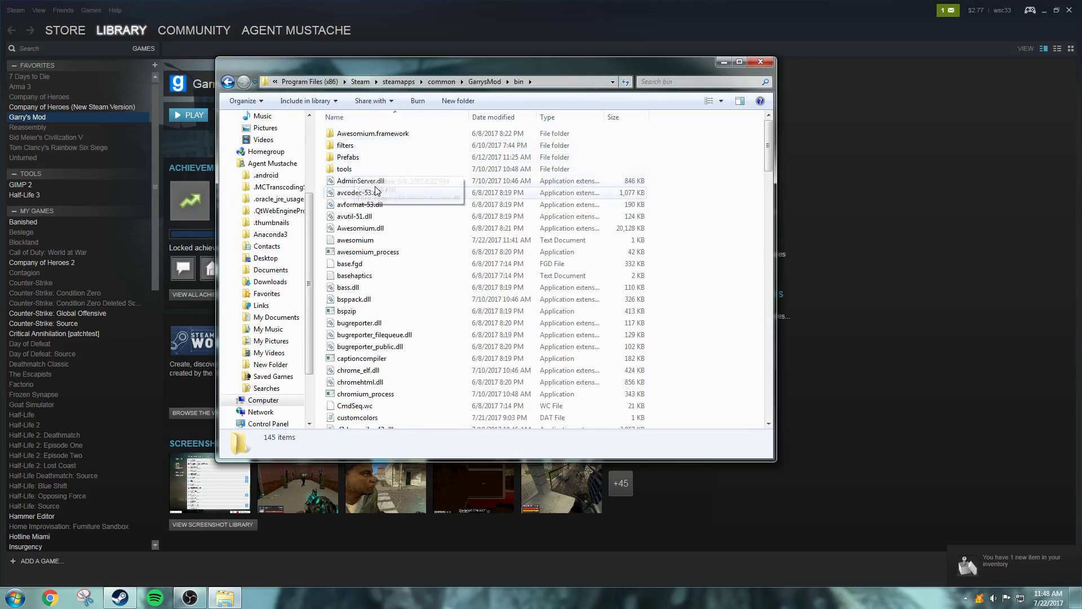
pyautogui.scroll(-2, 434, 209)
pyautogui.scroll(-6, 428, 220)
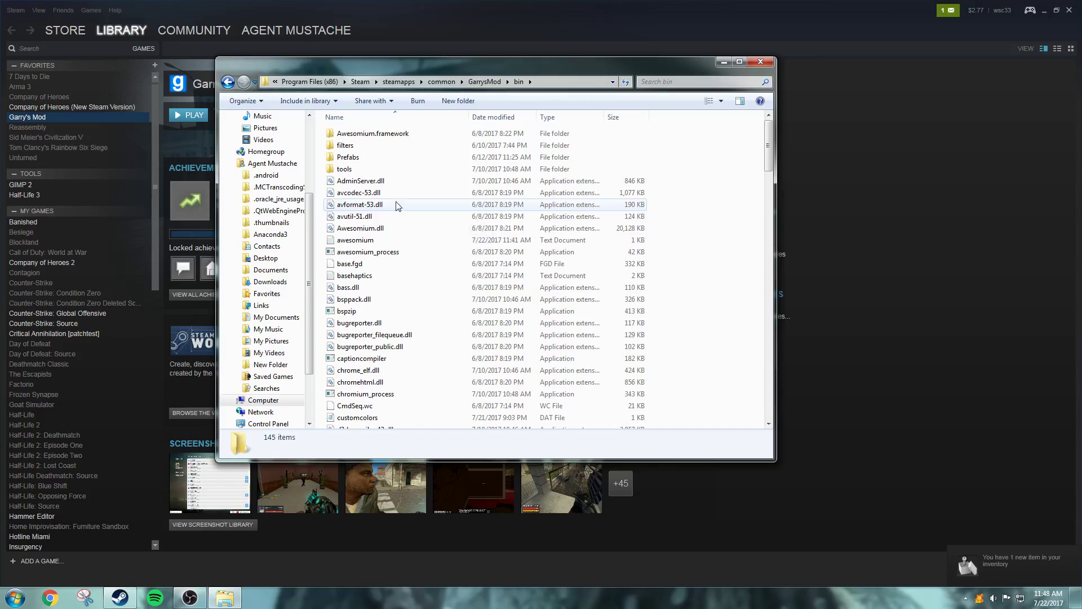
pyautogui.scroll(-4, 397, 345)
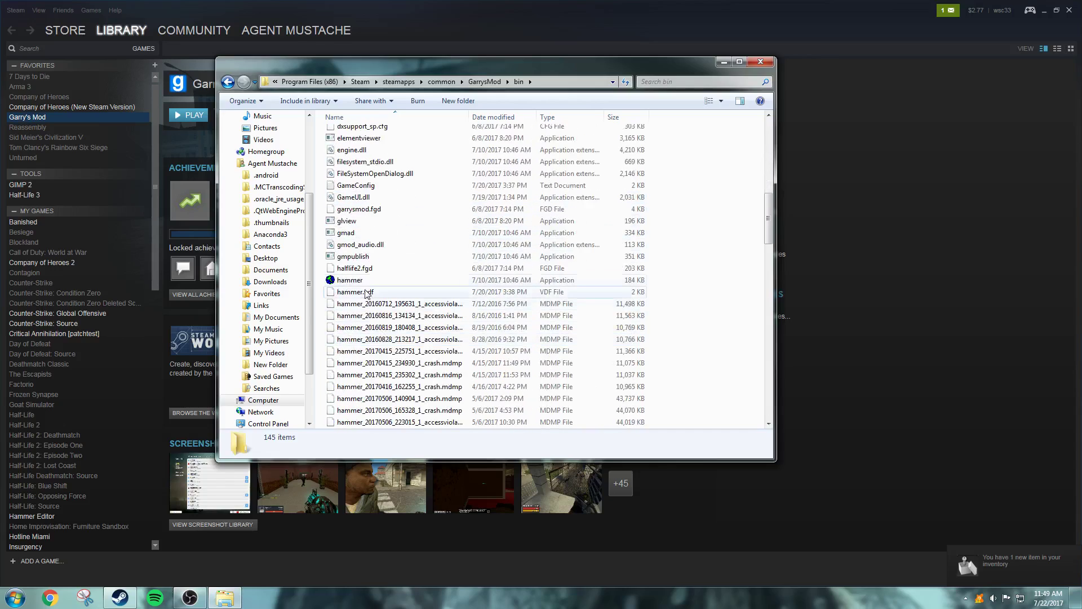
pyautogui.click(363, 282)
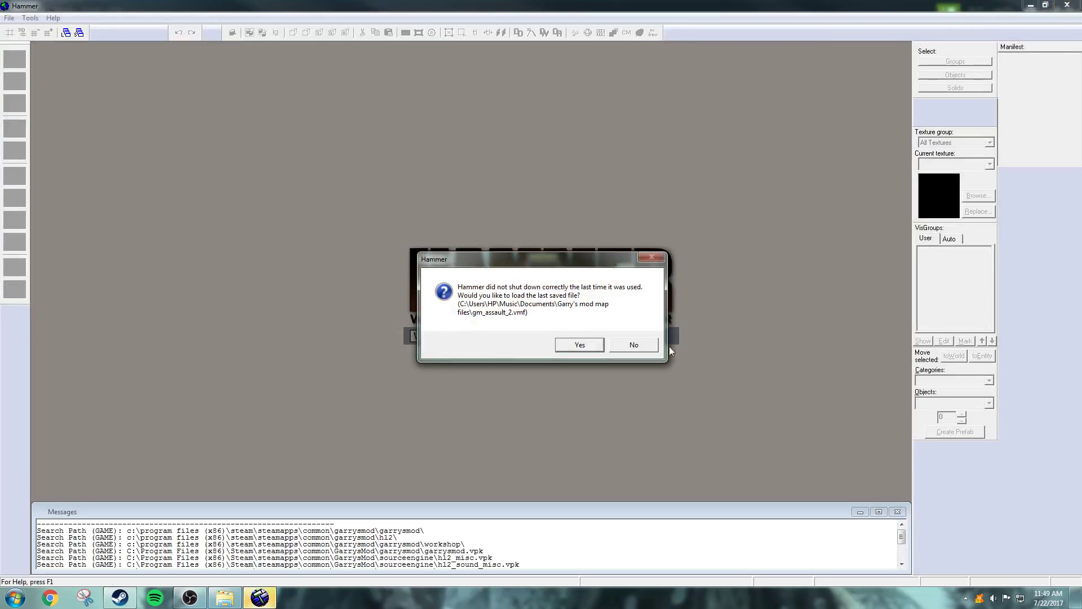
pyautogui.click(651, 347)
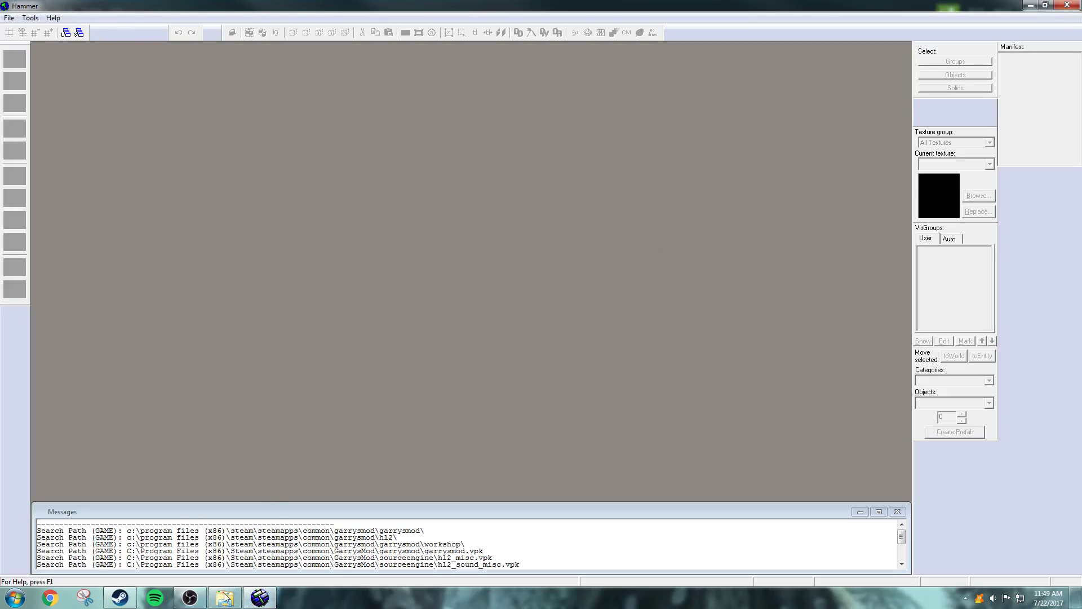
# Switch to Steam, start adding a non-Steam game, and look through the list of installed programs for Hammer
pyautogui.click(117, 603)
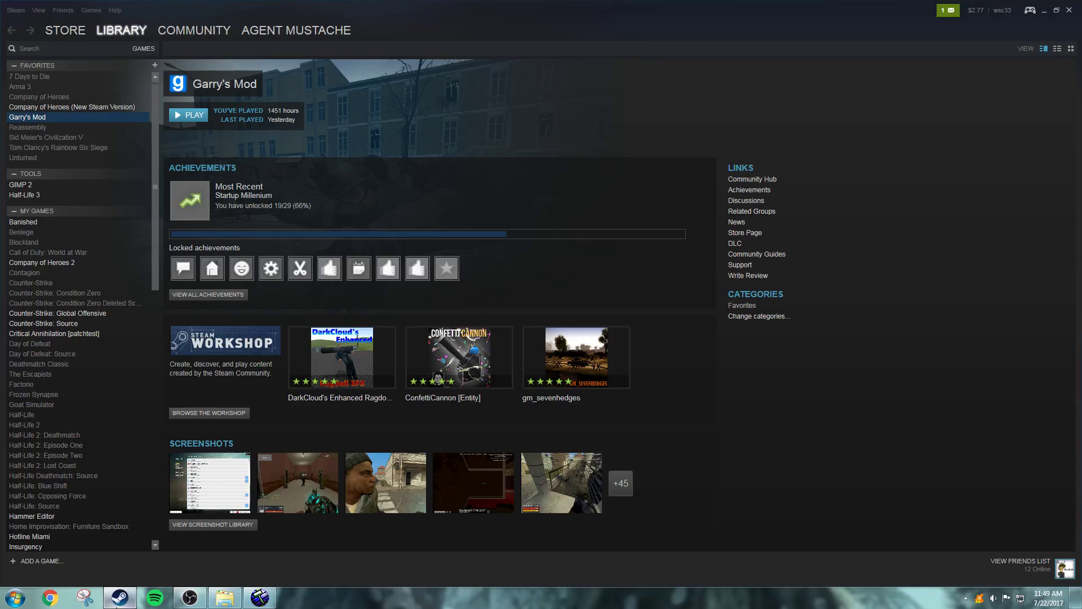
pyautogui.click(28, 564)
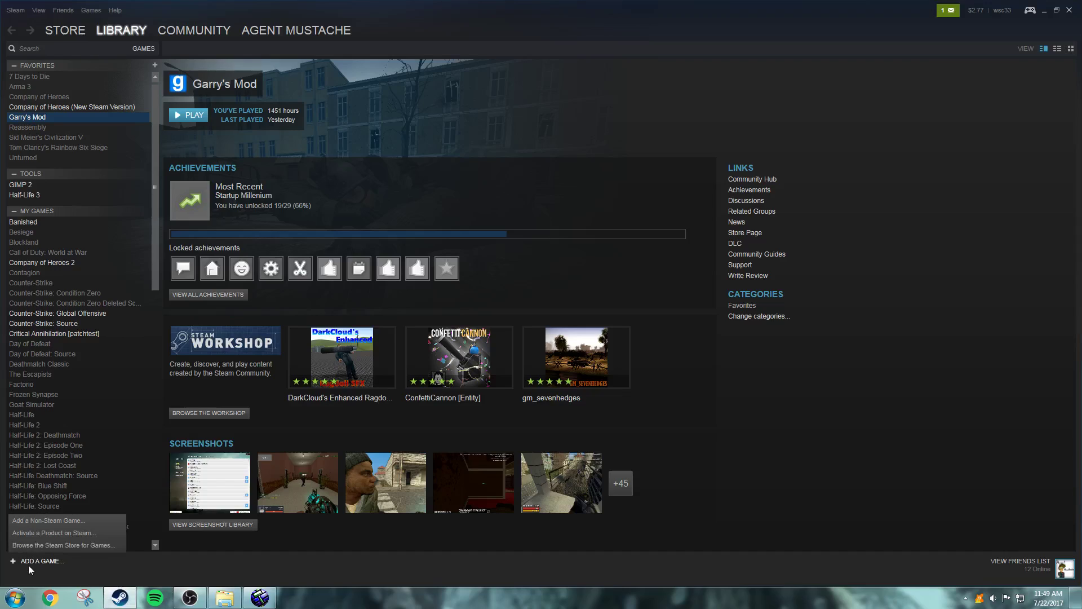
pyautogui.click(38, 520)
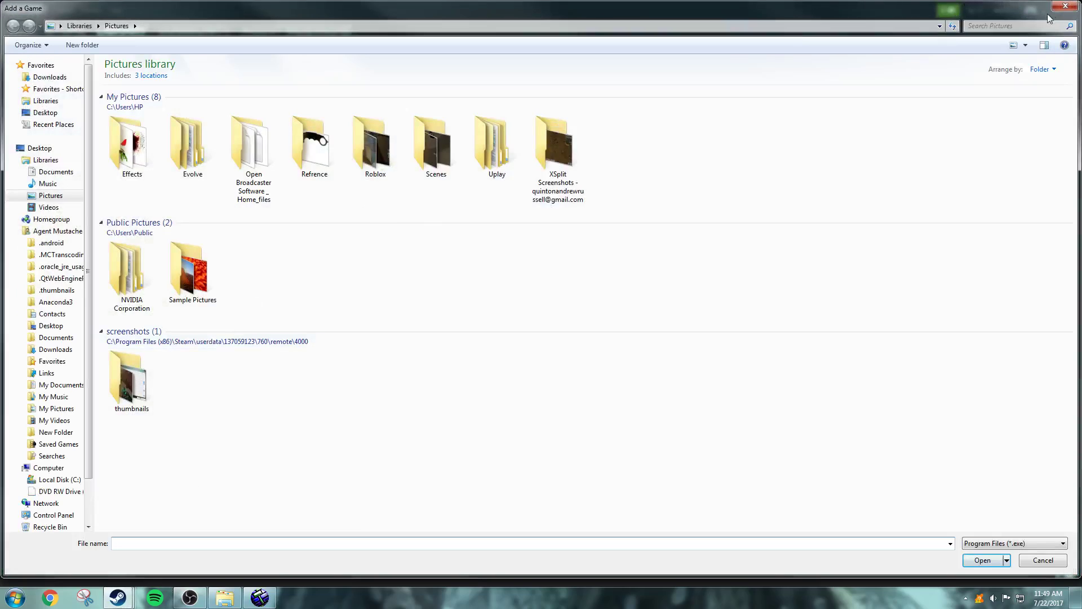
pyautogui.click(1064, 10)
pyautogui.scroll(-5, 652, 296)
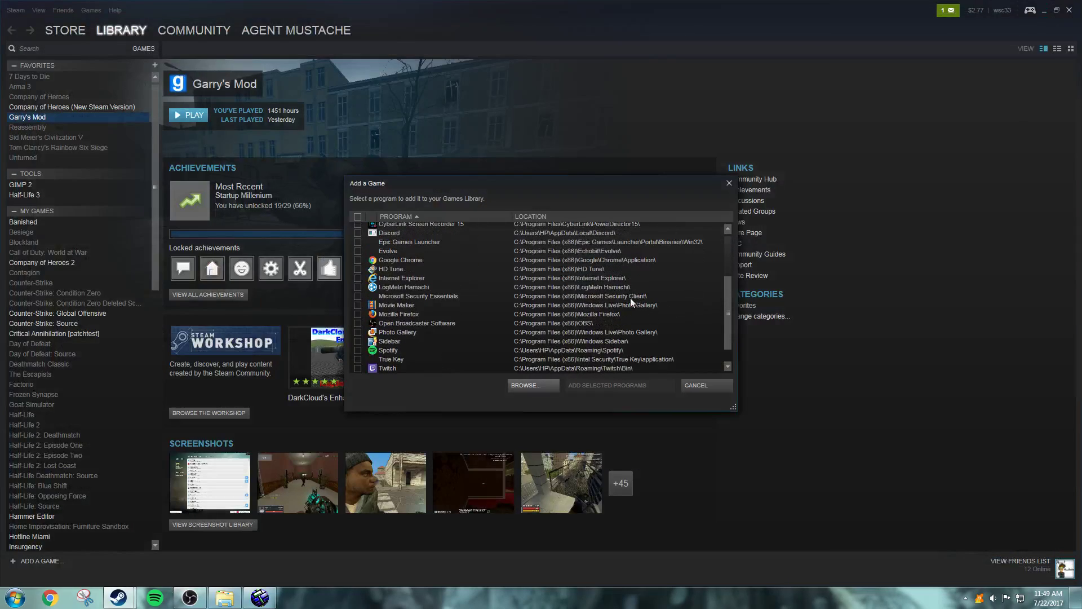
pyautogui.scroll(5, 666, 323)
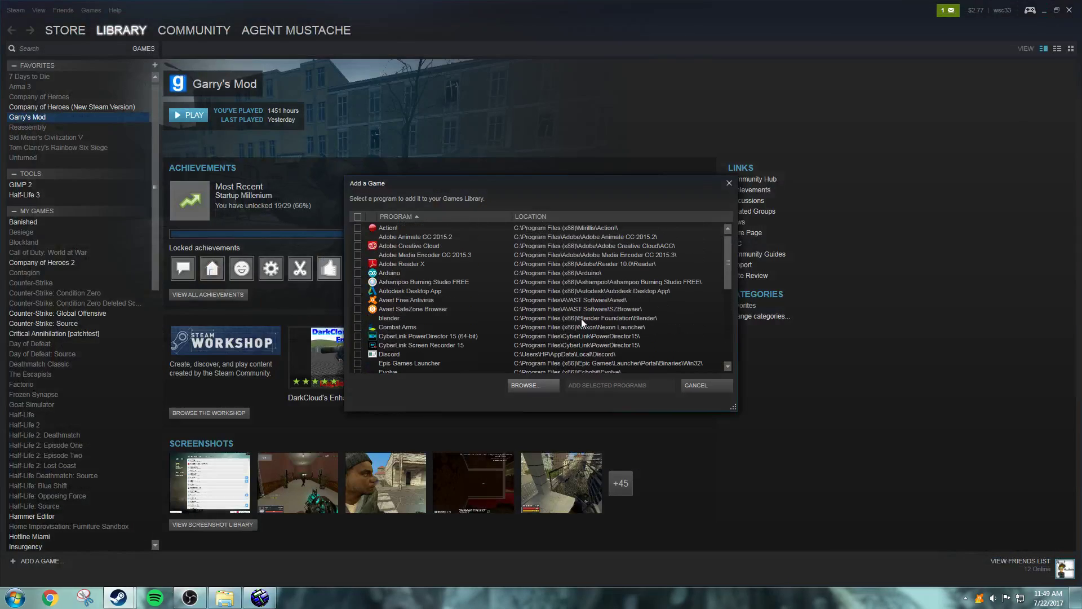
pyautogui.scroll(-7, 582, 316)
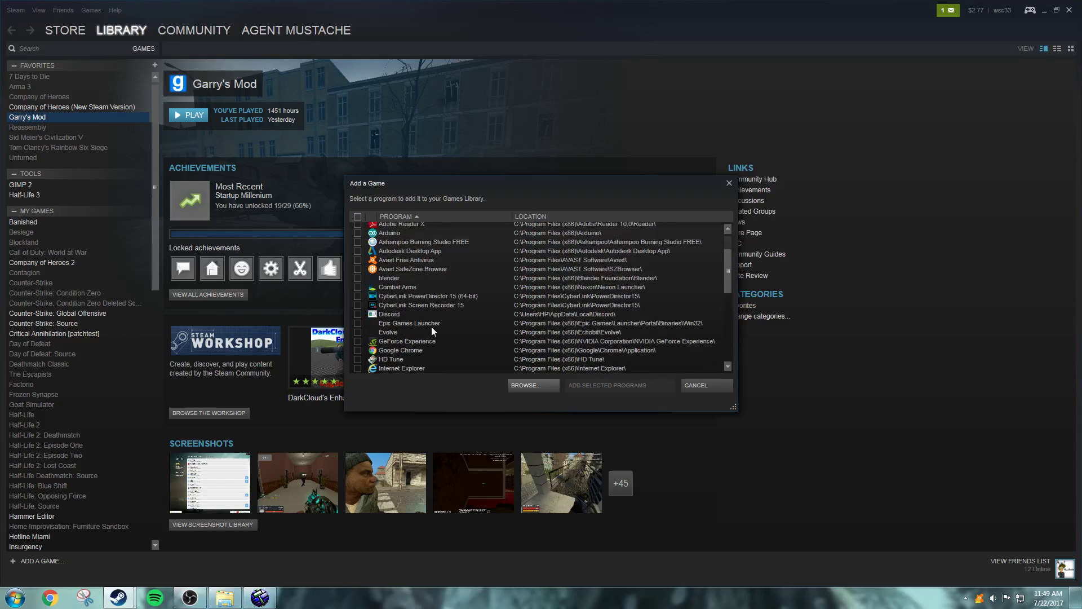
pyautogui.scroll(-6, 444, 322)
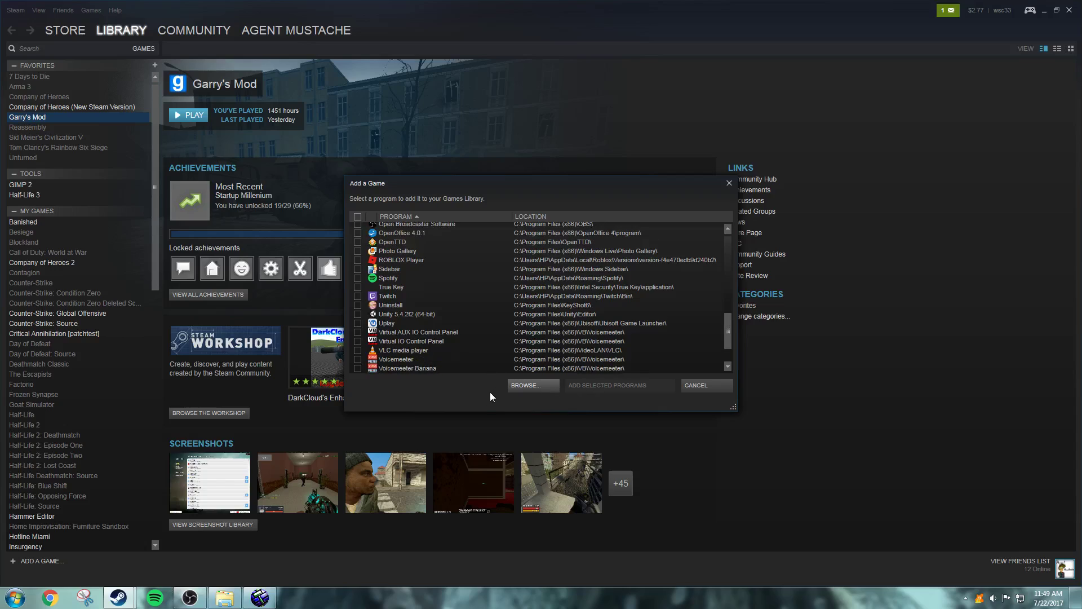
pyautogui.scroll(8, 496, 333)
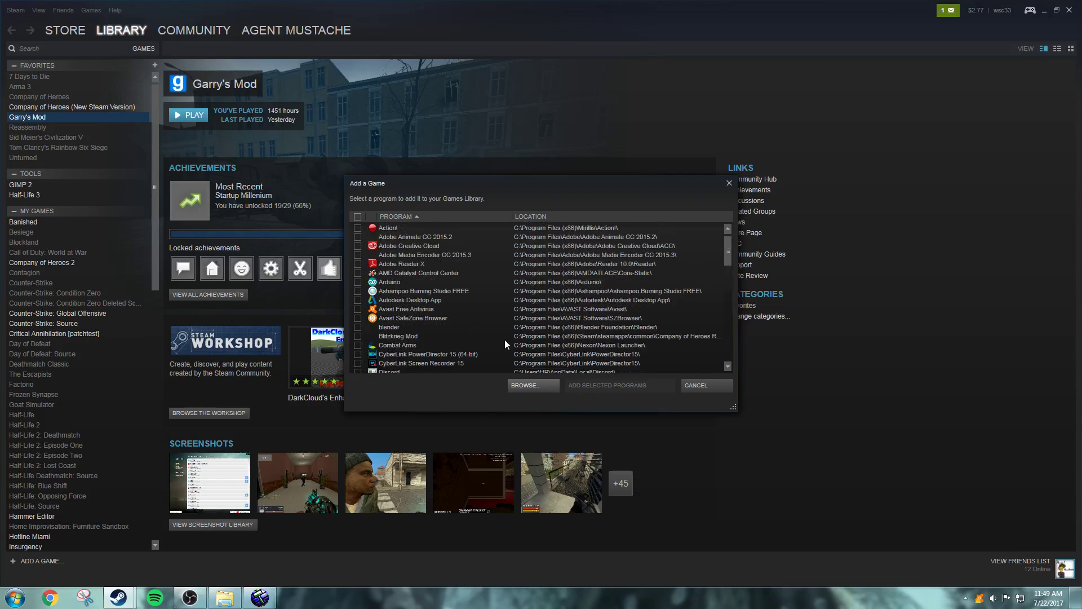
pyautogui.scroll(-8, 508, 336)
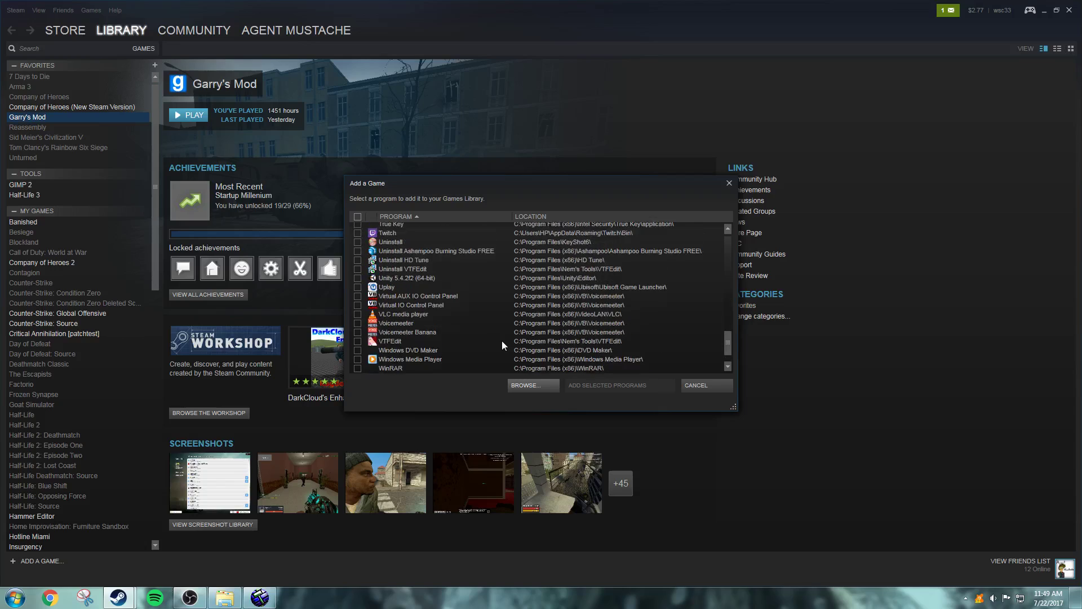
pyautogui.scroll(12, 507, 338)
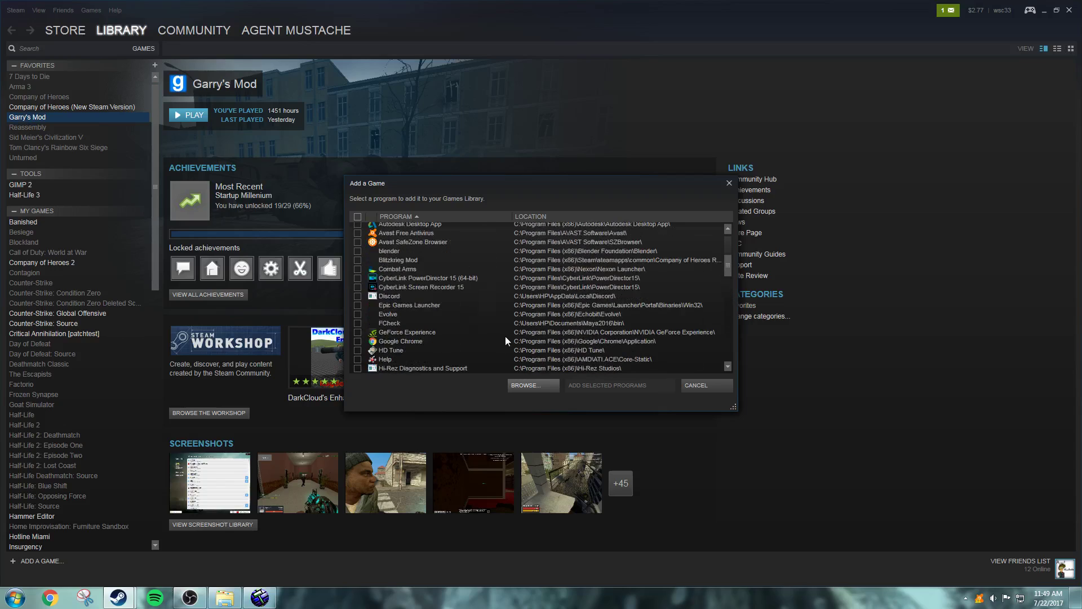
# Browse to Steam\steamapps\common\GarrysMod\bin, select hammer as the program to add, and cancel without adding it
pyautogui.click(526, 386)
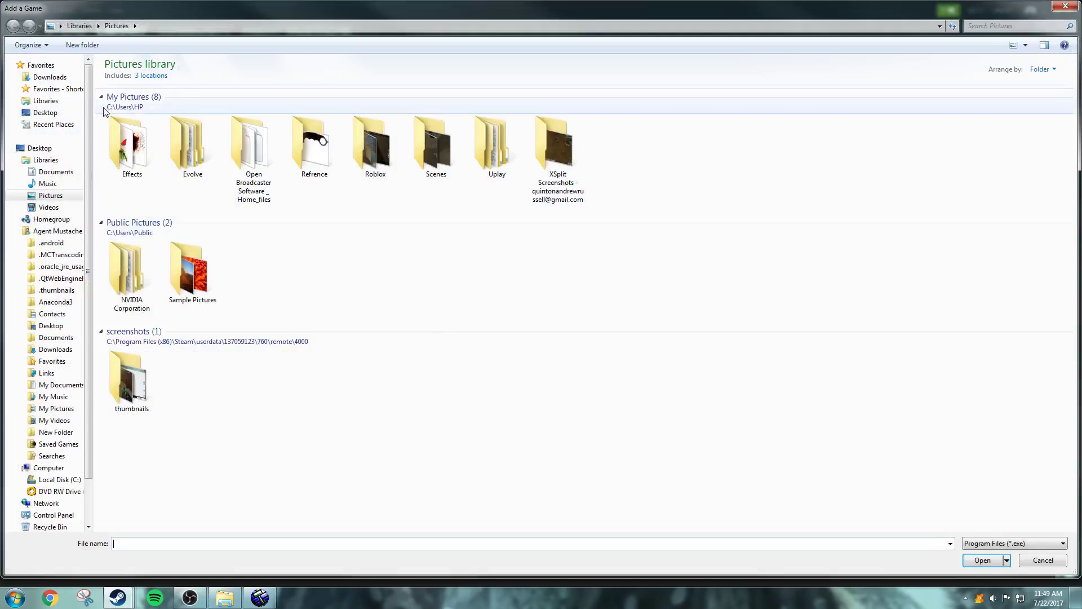
pyautogui.click(41, 481)
pyautogui.doubleClick(176, 171)
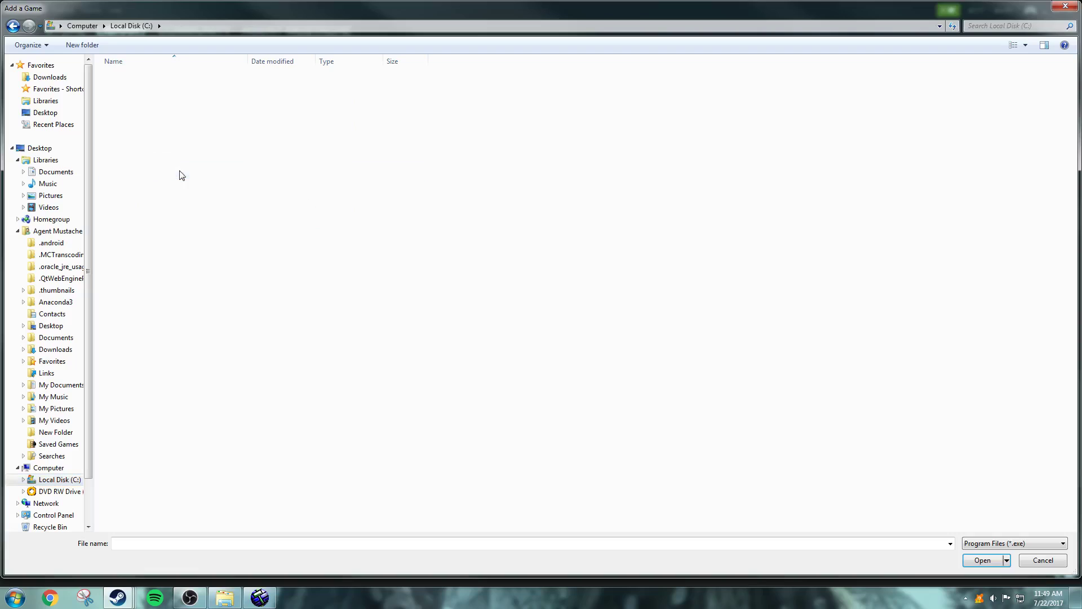
pyautogui.scroll(-4, 176, 395)
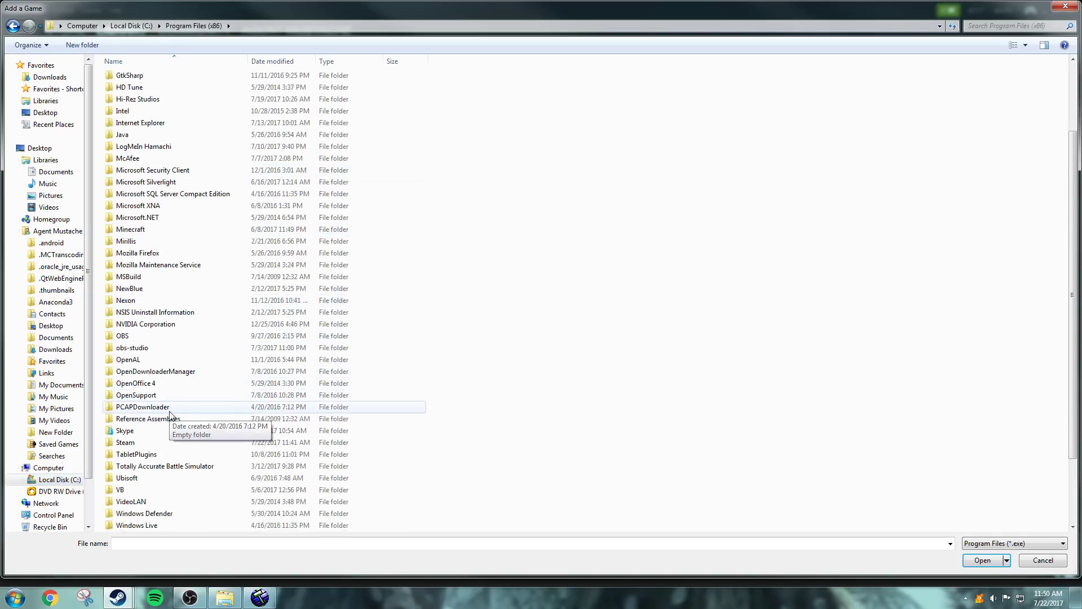
pyautogui.doubleClick(149, 449)
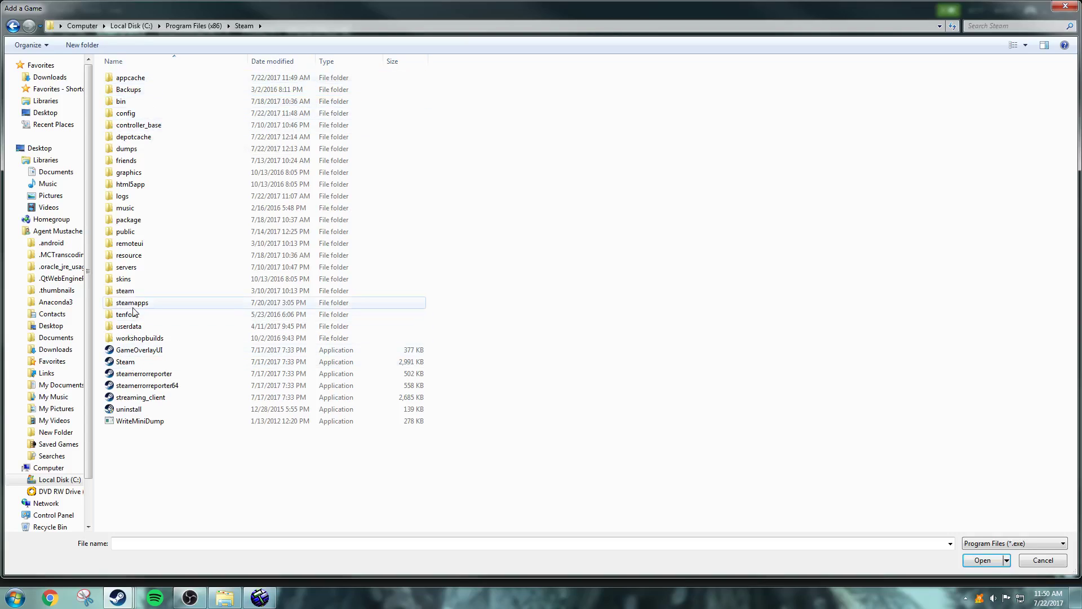
pyautogui.doubleClick(136, 302)
pyautogui.doubleClick(153, 76)
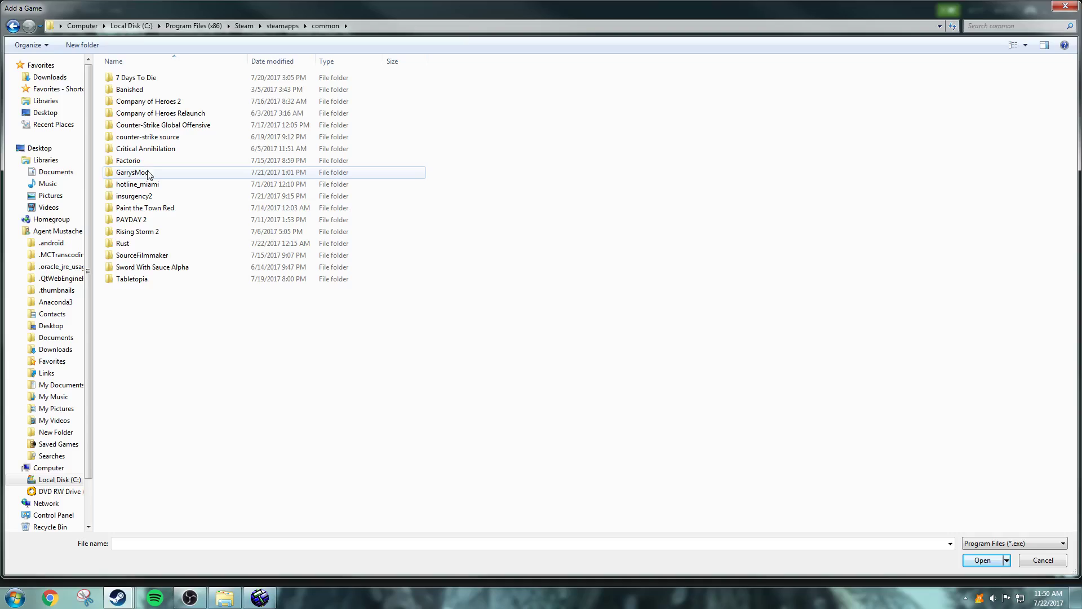
pyautogui.doubleClick(146, 173)
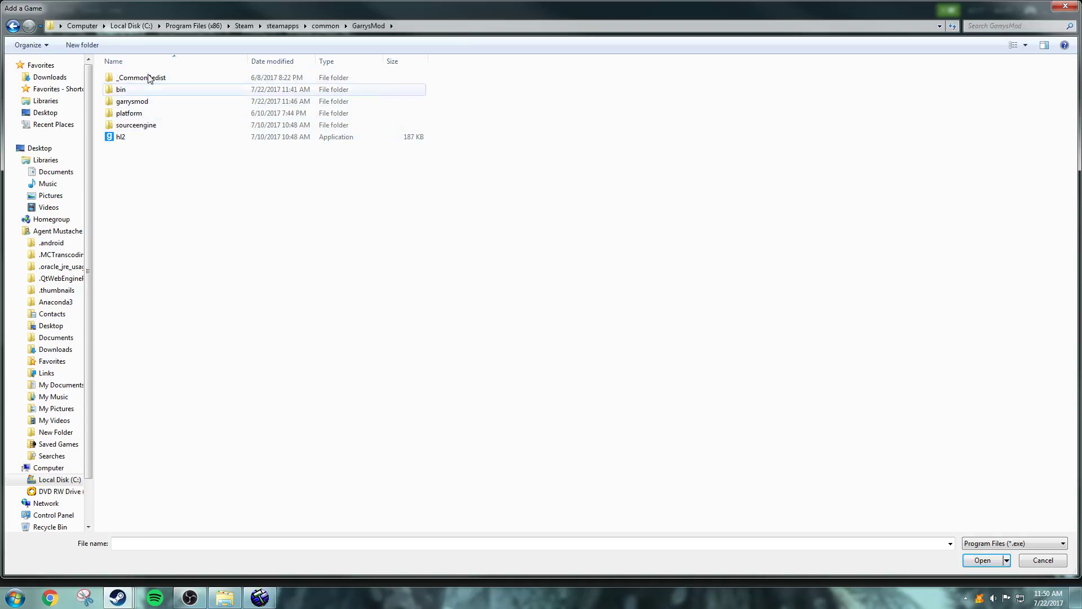
pyautogui.click(149, 101)
pyautogui.doubleClick(123, 89)
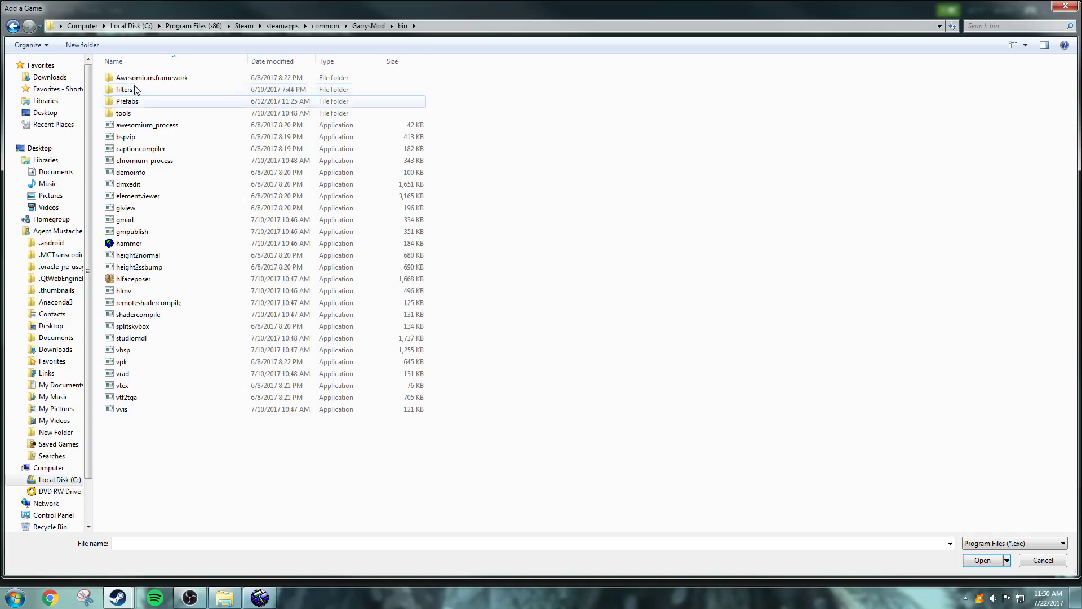
pyautogui.click(141, 243)
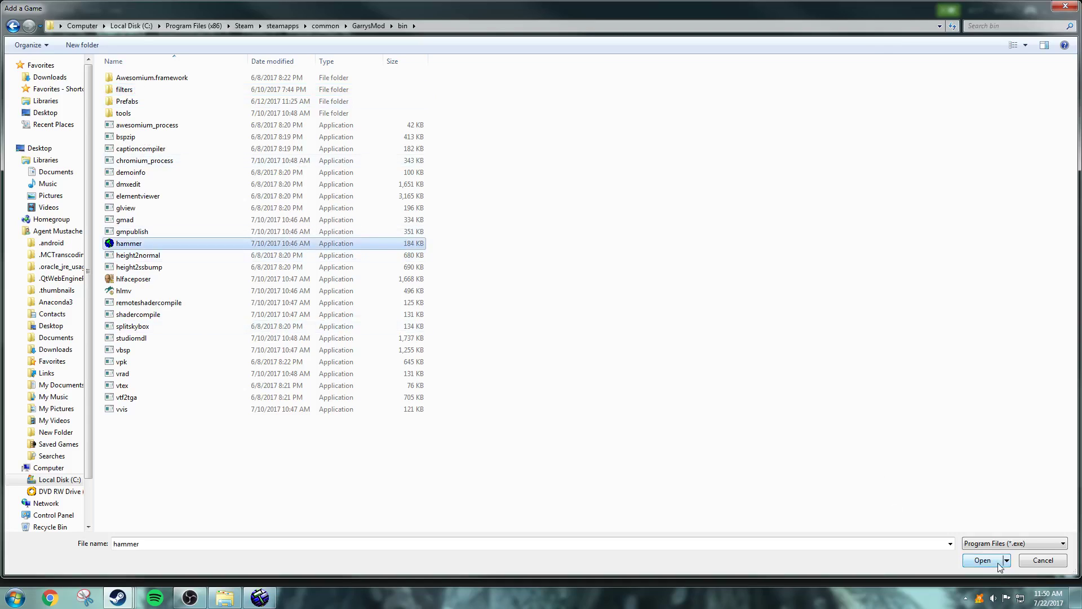
pyautogui.click(1064, 560)
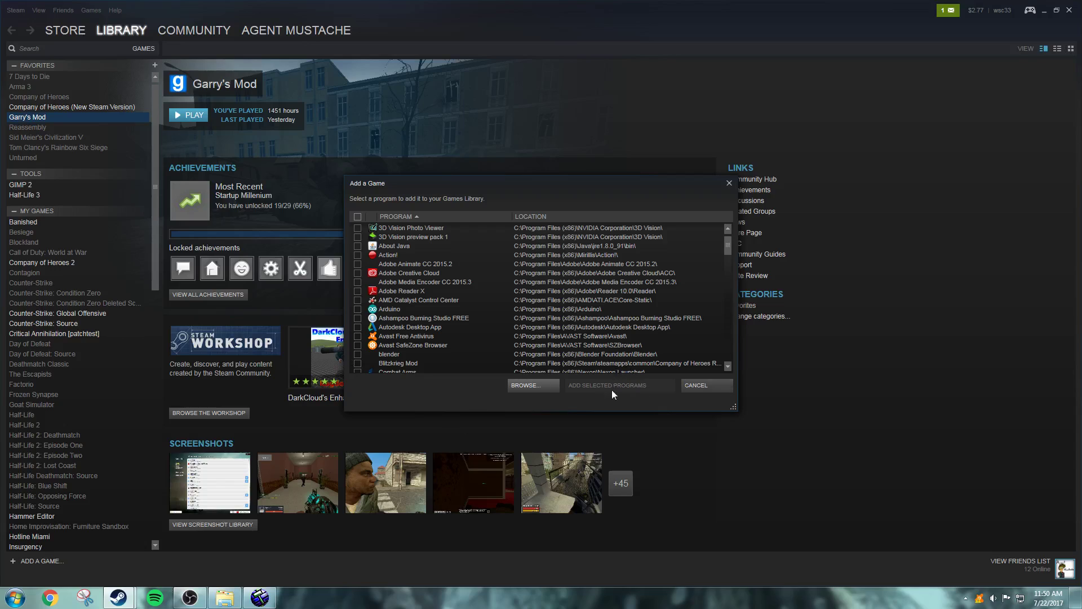
pyautogui.click(712, 384)
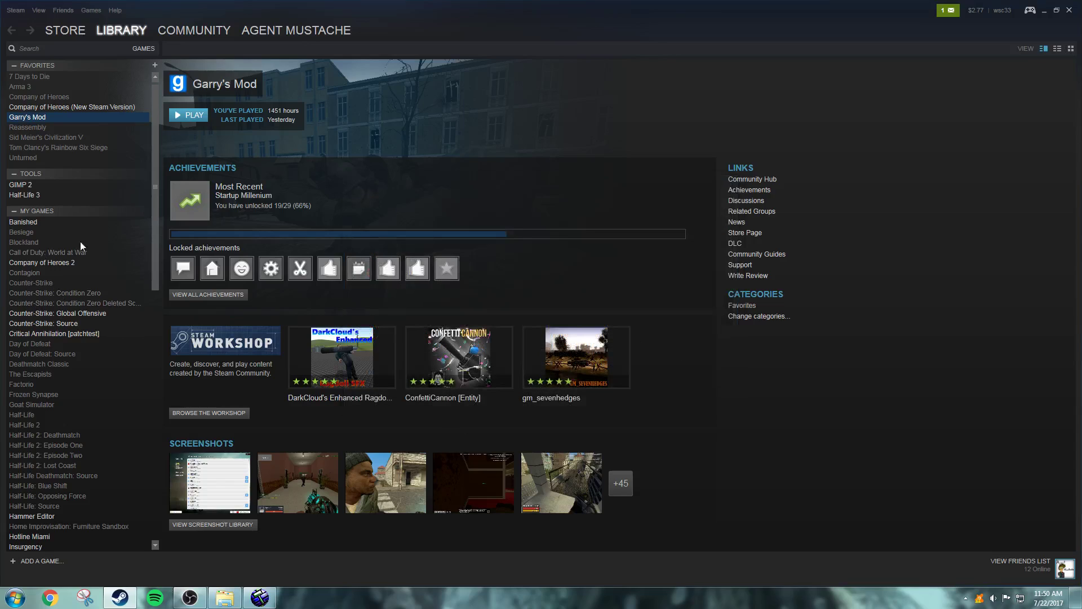
pyautogui.scroll(-4, 102, 338)
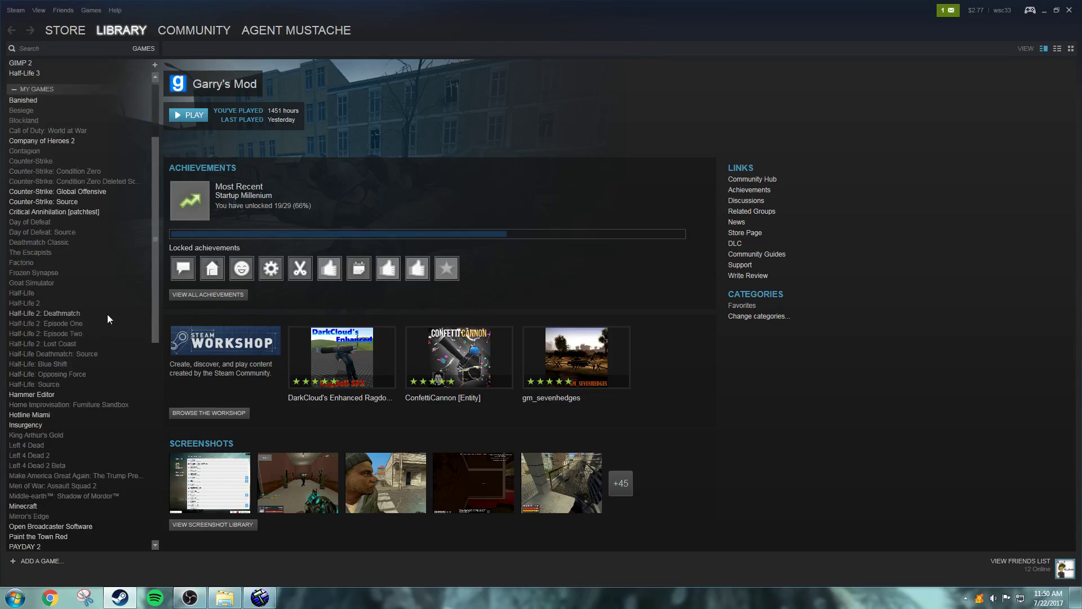
pyautogui.scroll(-8, 109, 319)
pyautogui.scroll(12, 116, 336)
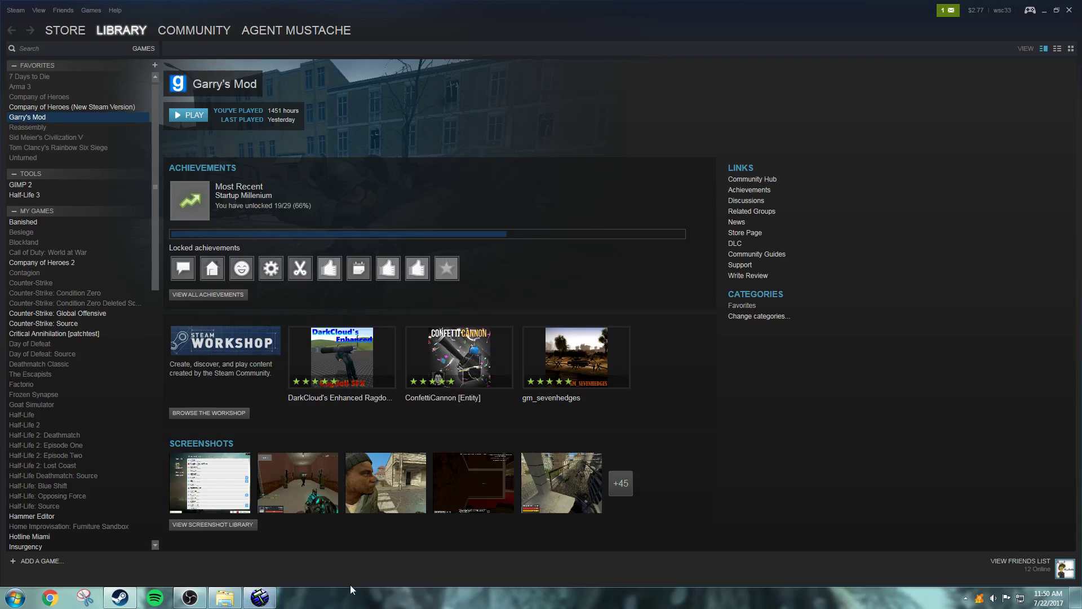
# Switch to Hammer and create a new map
pyautogui.click(260, 598)
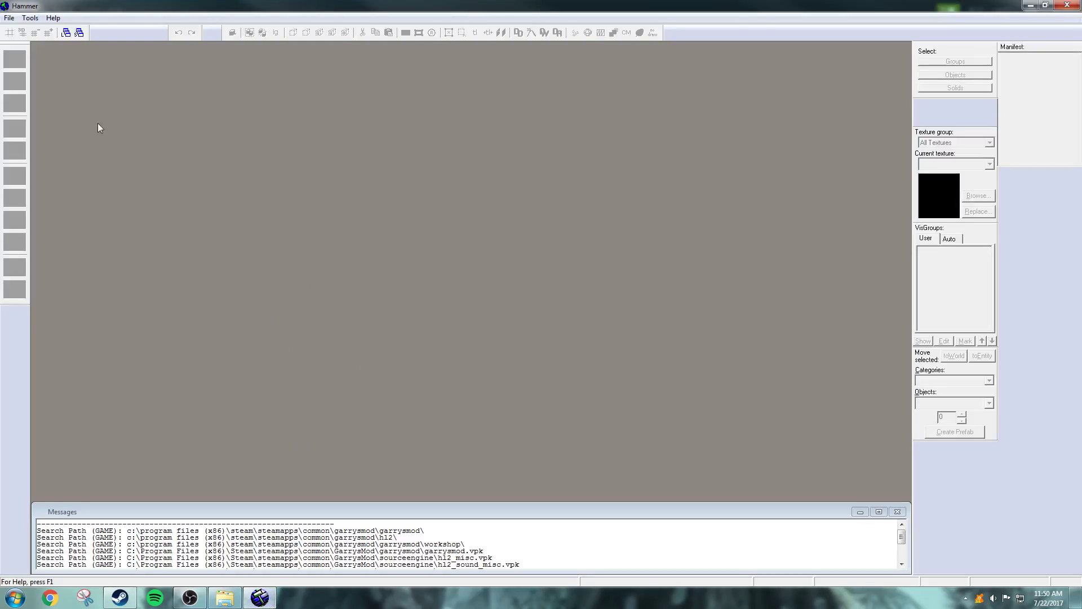
pyautogui.click(9, 17)
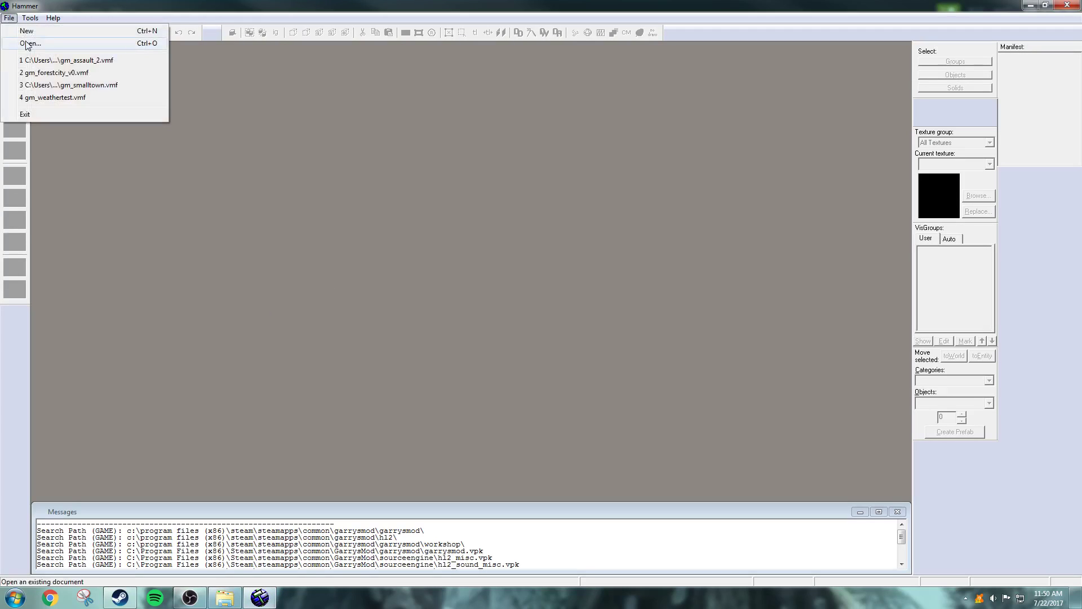
pyautogui.click(30, 33)
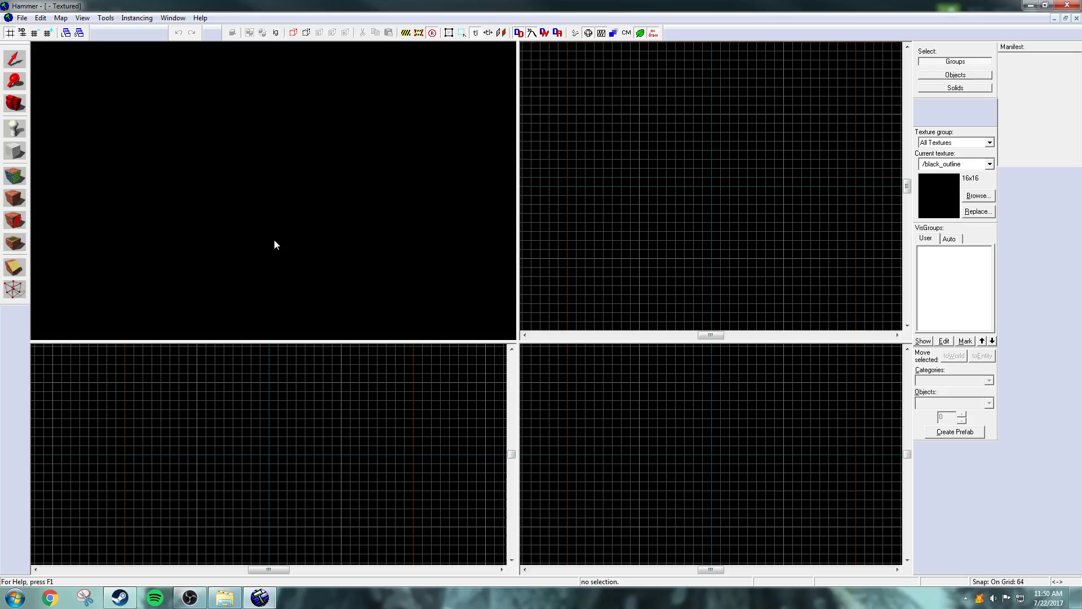
# Outline a block primitive of about 1024 by 1024 units and 64 units high, centred on the origin in the top view
pyautogui.click(12, 151)
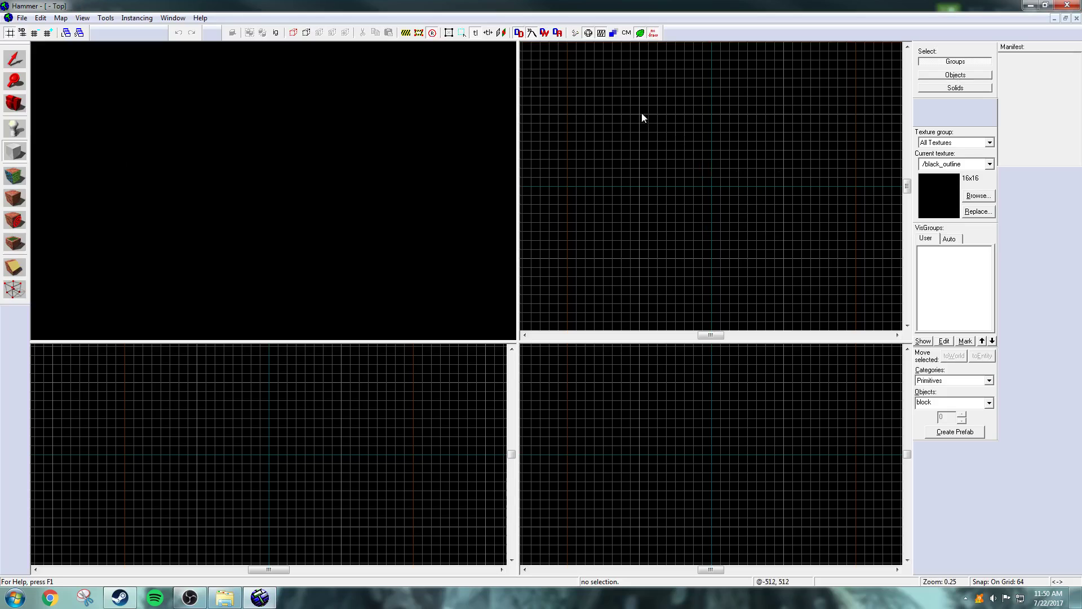
pyautogui.moveTo(641, 112); pyautogui.dragTo(786, 262)
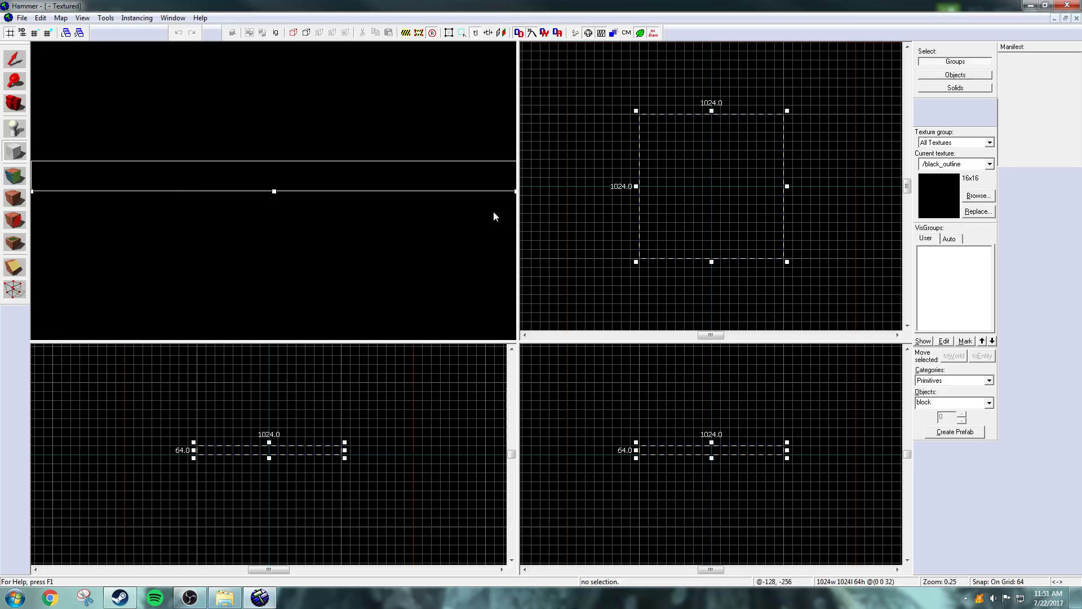
# Browse the textures, filter them by "dev", and choose dev/dev_measuregeneric01 as the current texture
pyautogui.click(978, 196)
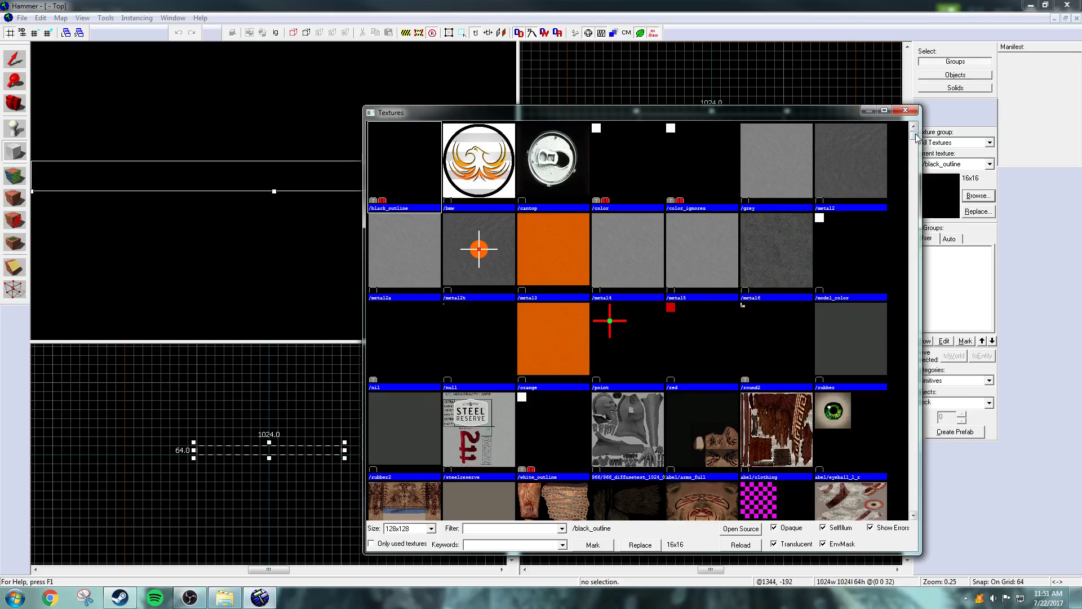
pyautogui.click(905, 110)
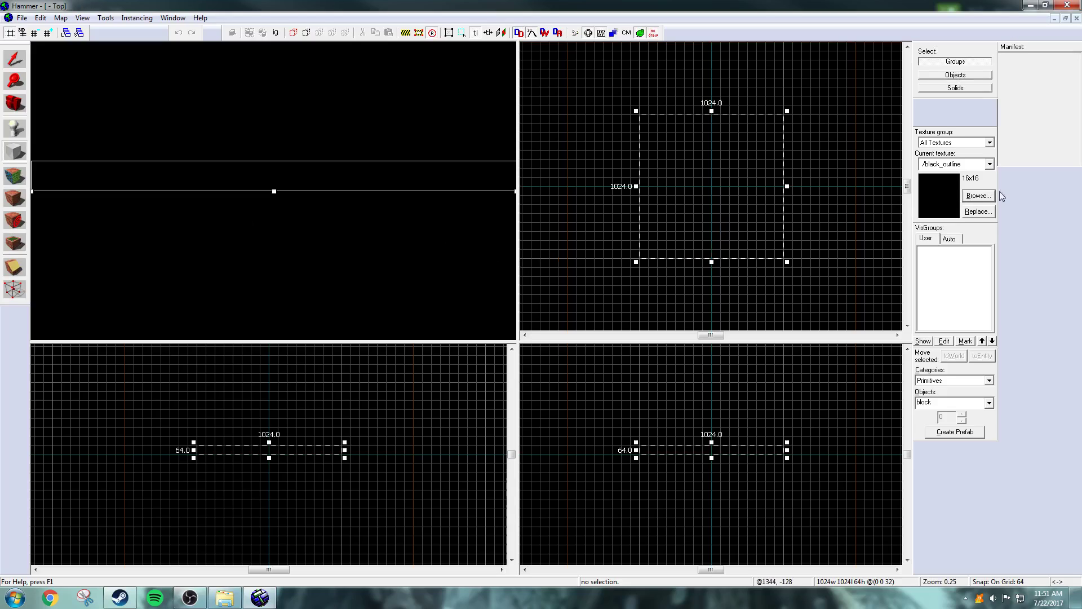
pyautogui.click(978, 196)
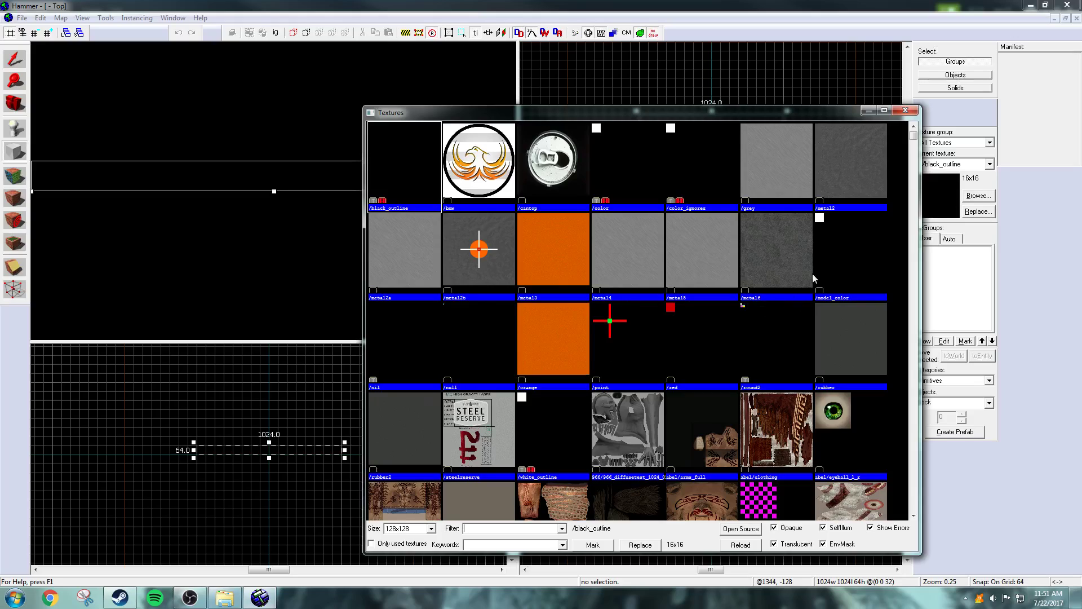
pyautogui.moveTo(914, 137)
pyautogui.mouseDown()
pyautogui.moveTo(905, 254)
pyautogui.moveTo(914, 134)
pyautogui.mouseUp()
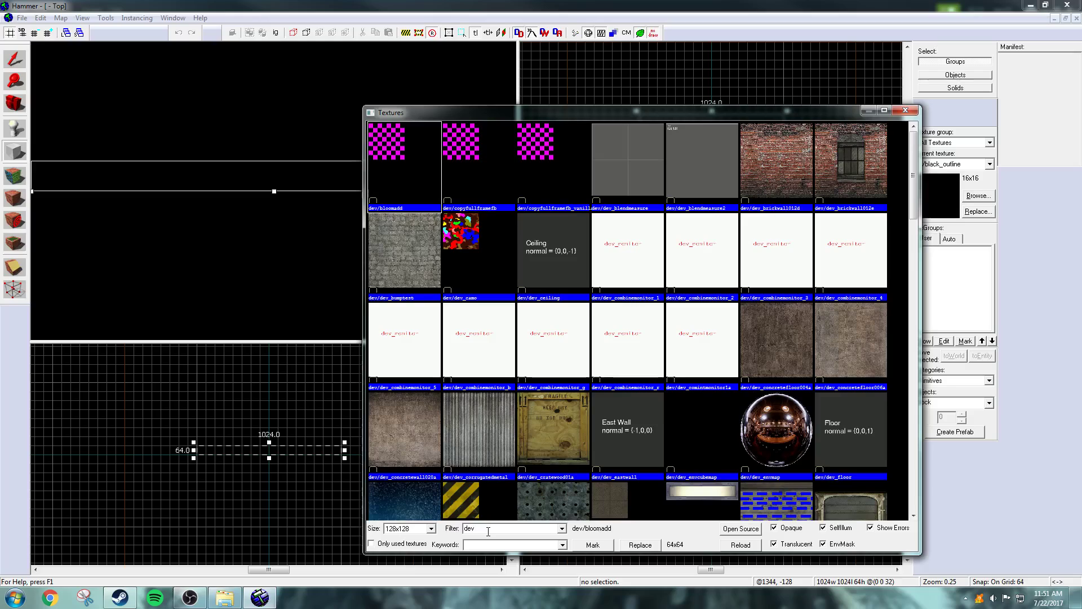
pyautogui.moveTo(909, 165); pyautogui.dragTo(924, 276)
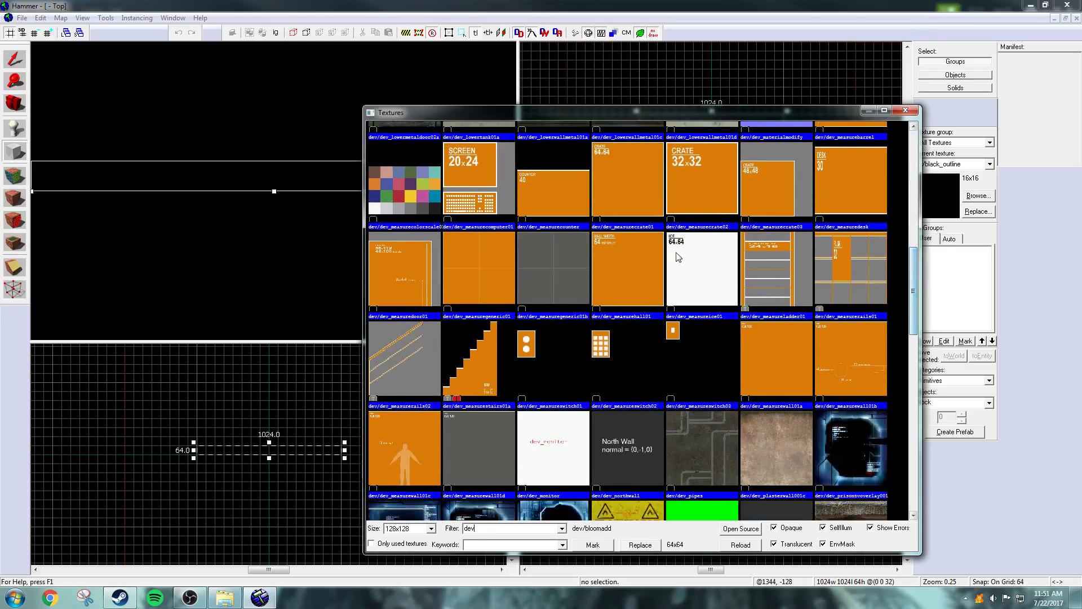
pyautogui.doubleClick(496, 276)
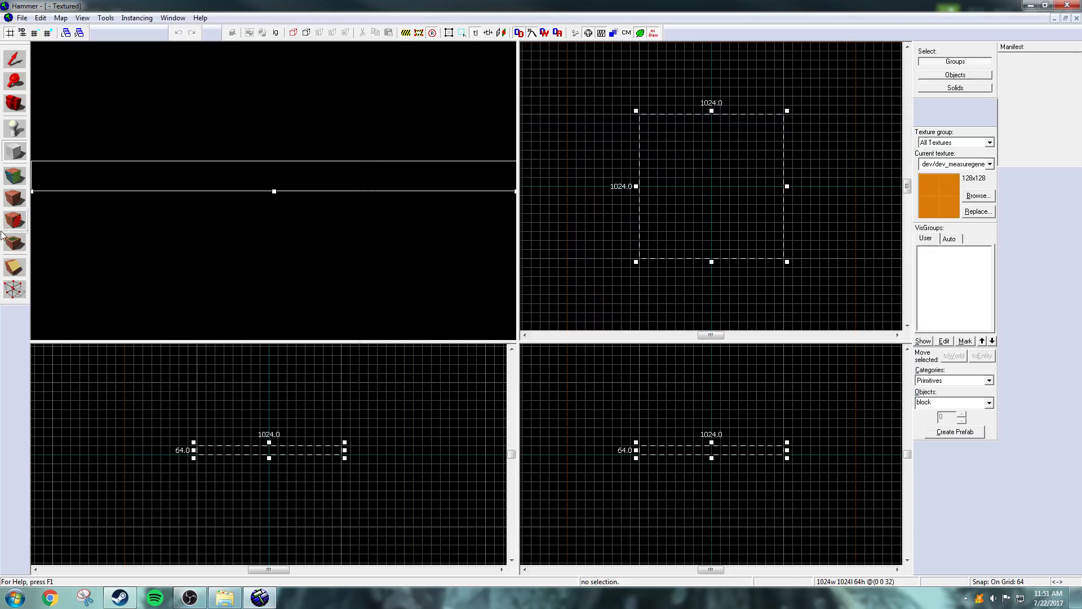
# Create the solid block from the outline and inspect it from above in the 3D view
pyautogui.press('z')
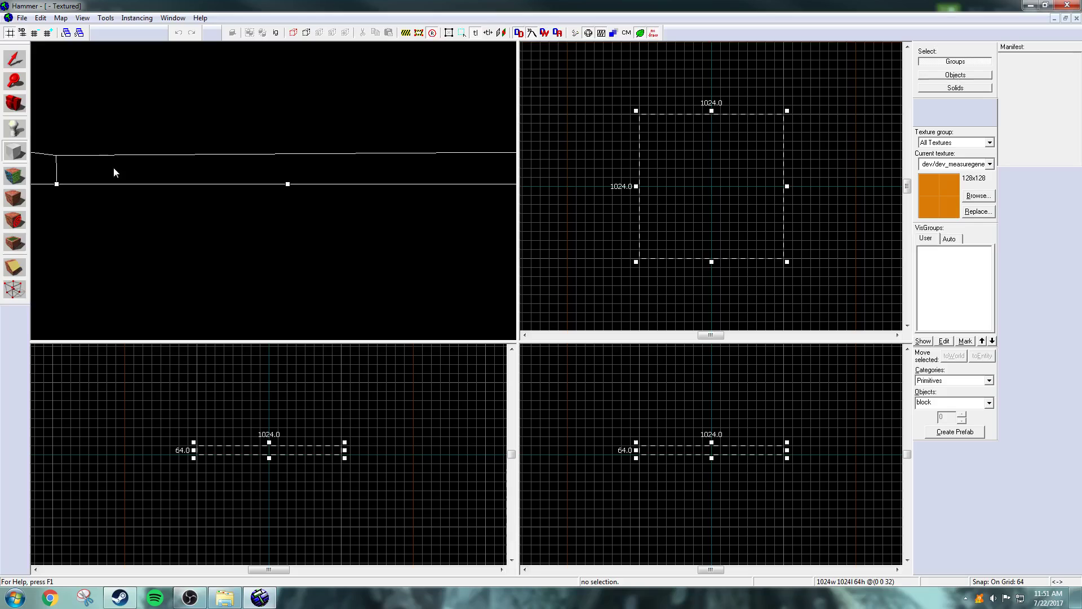
pyautogui.press('Return')
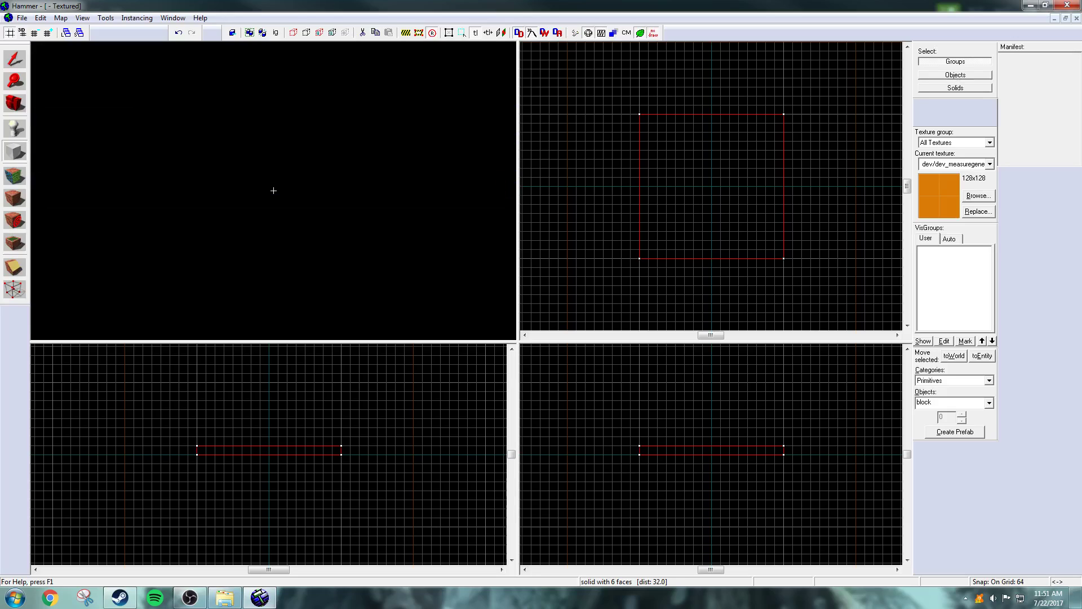
pyautogui.press('s')
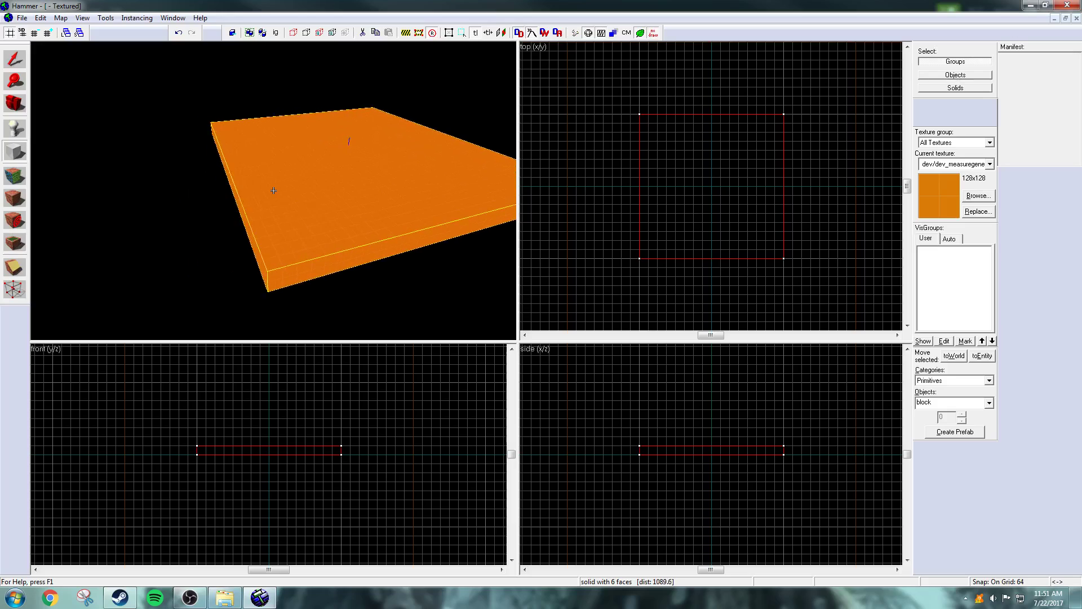
pyautogui.press('z')
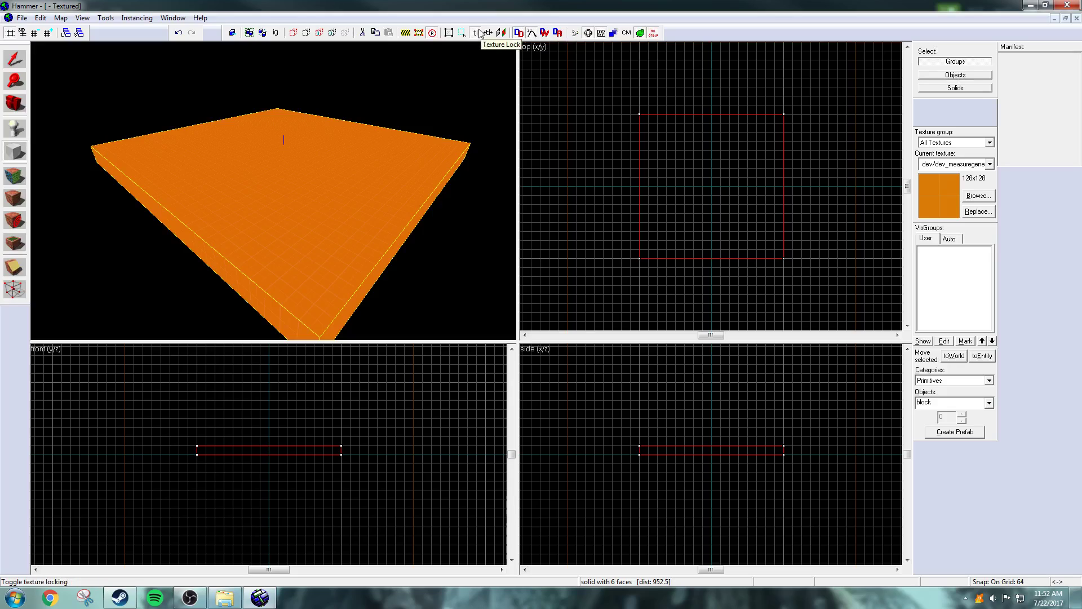
# Toggle texture locking off and back on
pyautogui.click(431, 34)
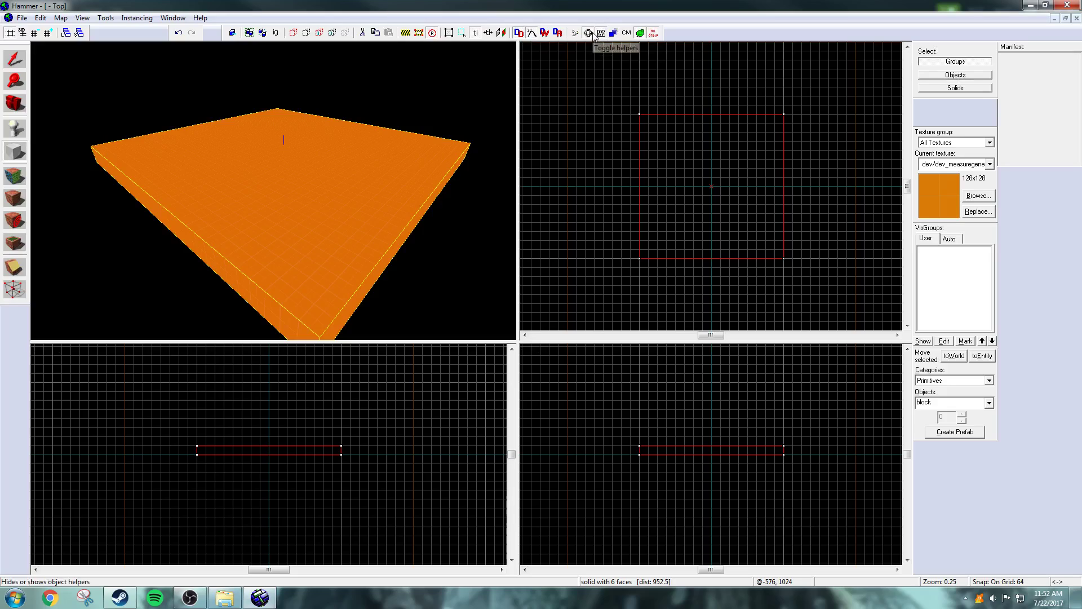
pyautogui.click(640, 34)
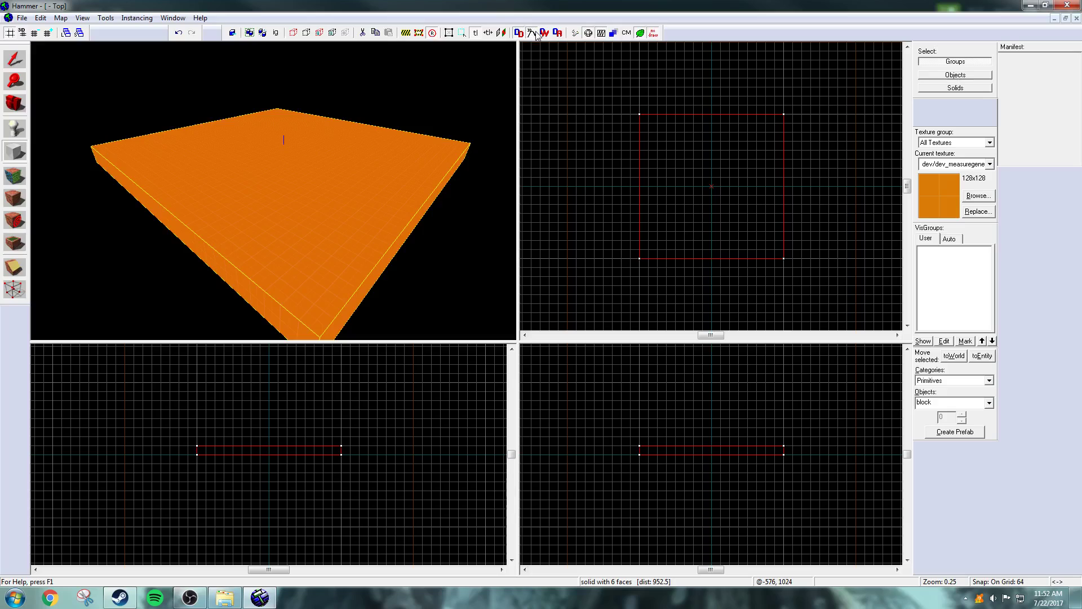
pyautogui.click(474, 33)
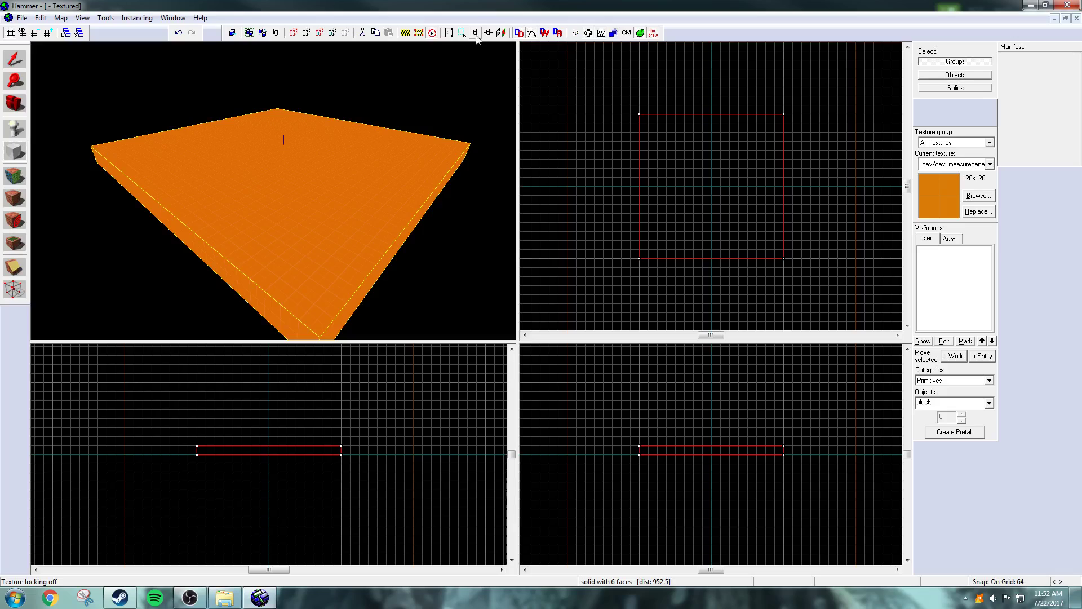
# Activate the Selection tool and deselect the floor block
pyautogui.press('z')
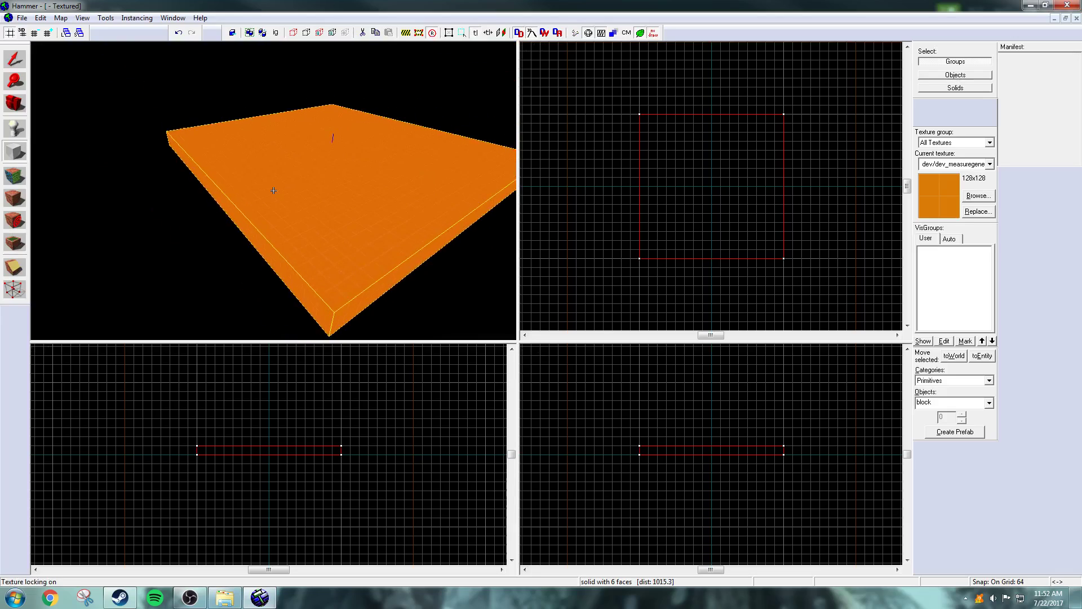
pyautogui.press('s')
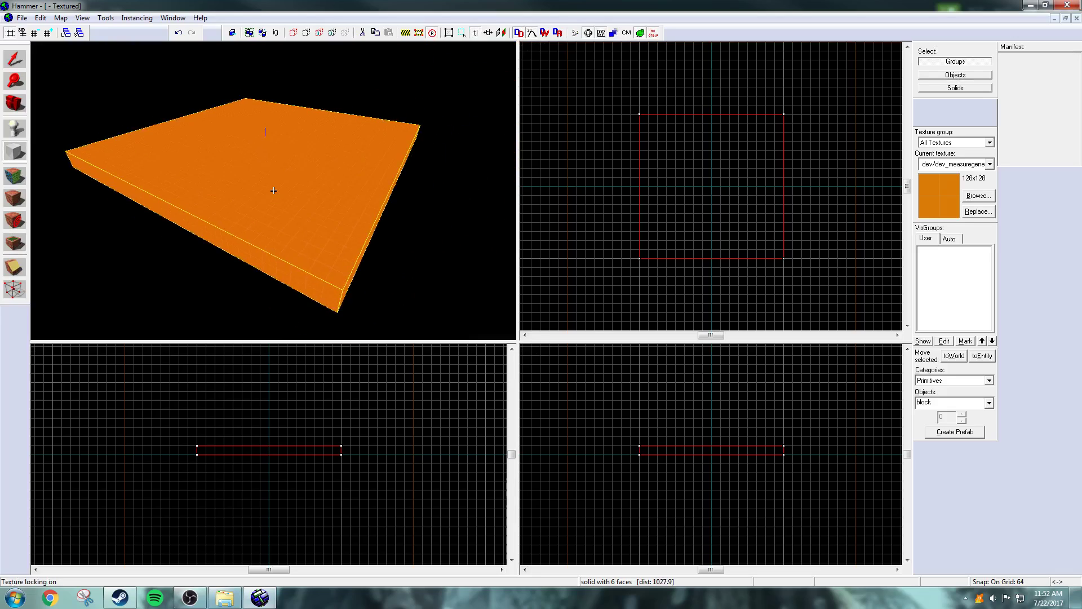
pyautogui.press('z')
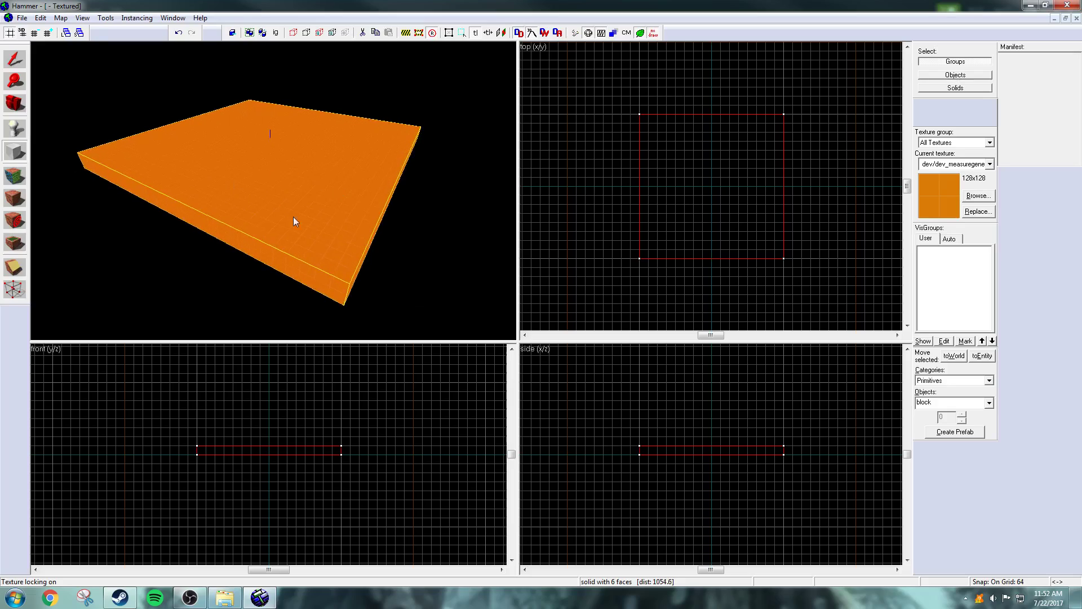
pyautogui.hotkey('shift', 's')
pyautogui.click(86, 86)
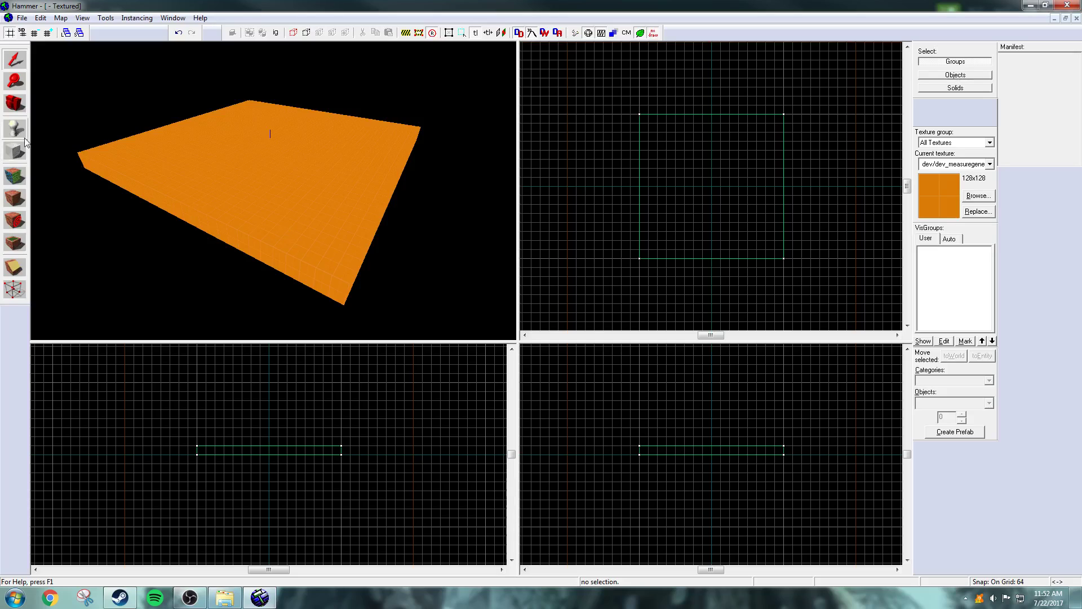
# Place an info_player_start entity near the centre of the block's top surface and deselect it
pyautogui.press('z')
pyautogui.press('d')
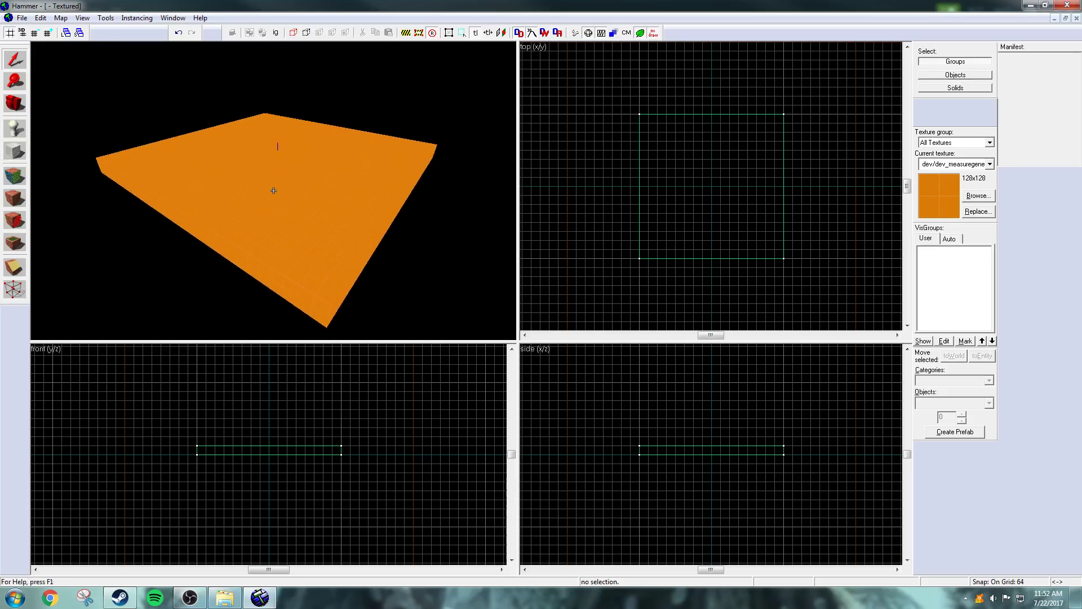
pyautogui.press('w')
pyautogui.press('d')
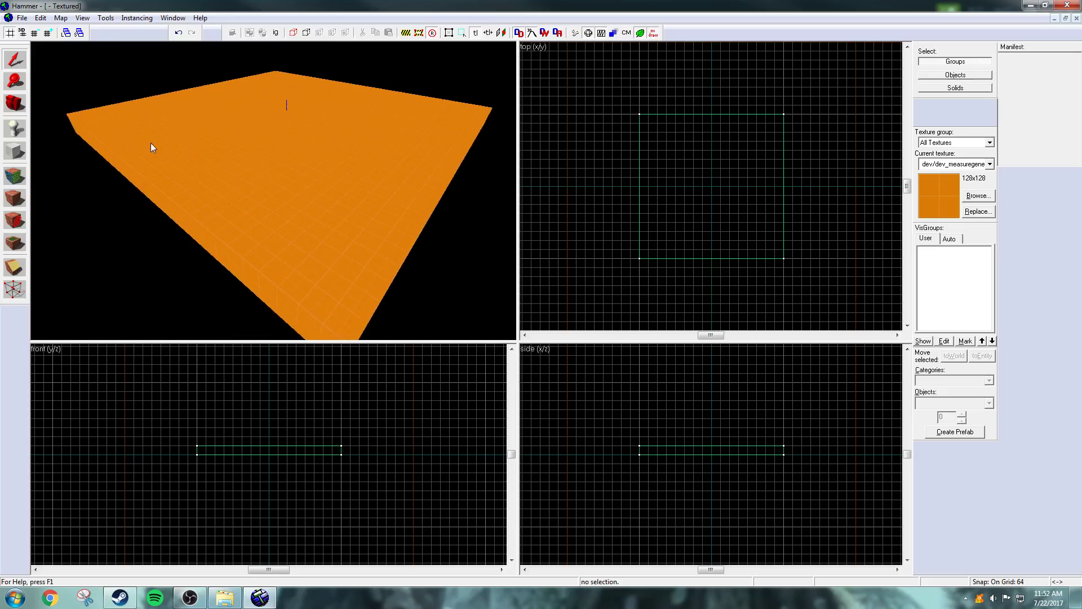
pyautogui.click(22, 128)
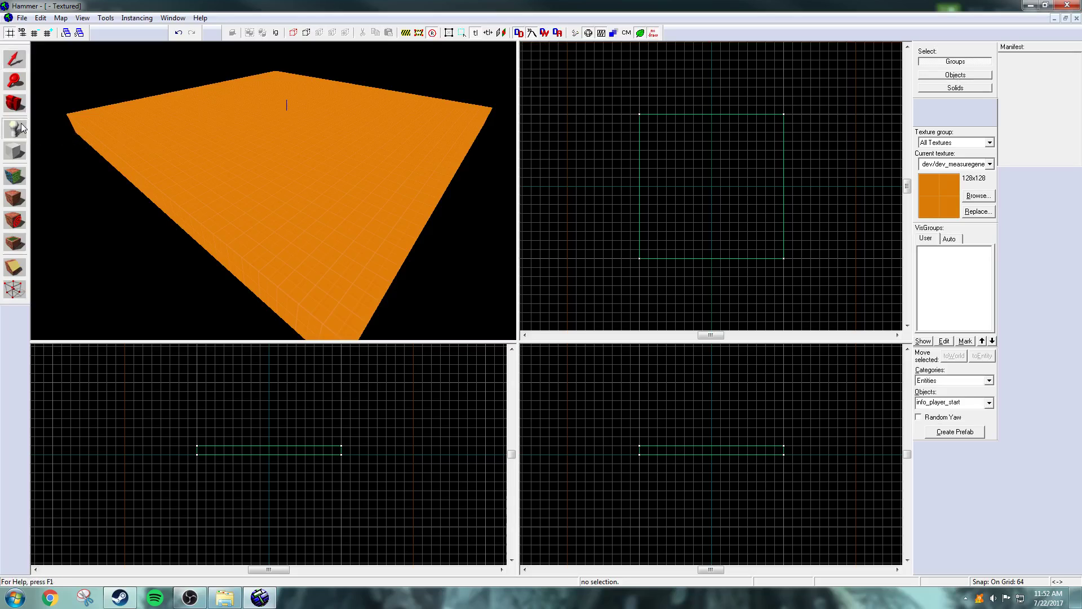
pyautogui.click(286, 112)
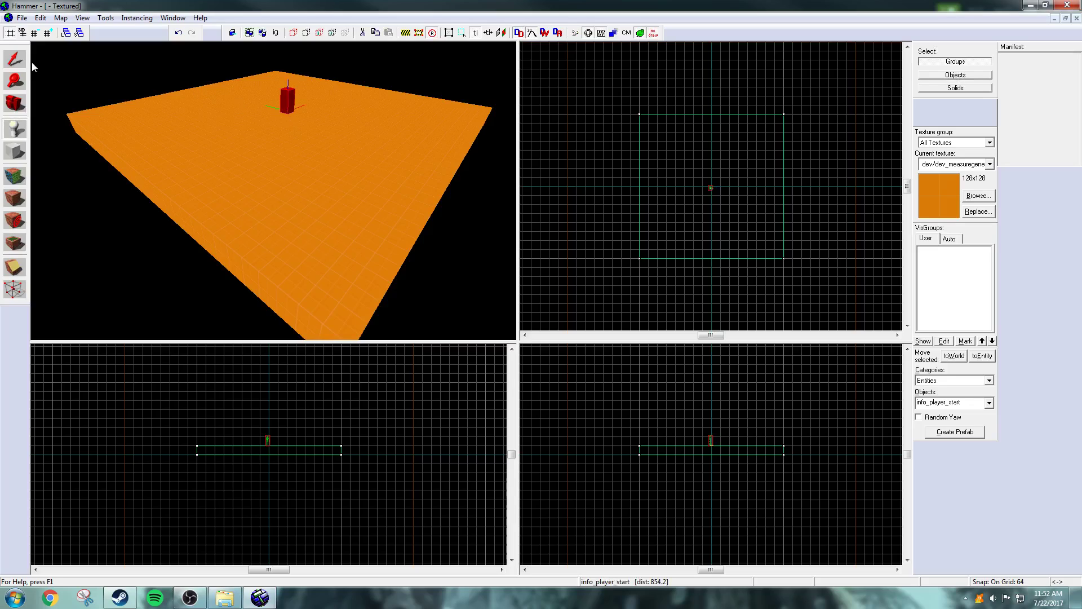
pyautogui.click(16, 59)
pyautogui.click(88, 56)
# Examine the player start model up close from the front and the side in the 3D view
pyautogui.press('z')
pyautogui.press('w')
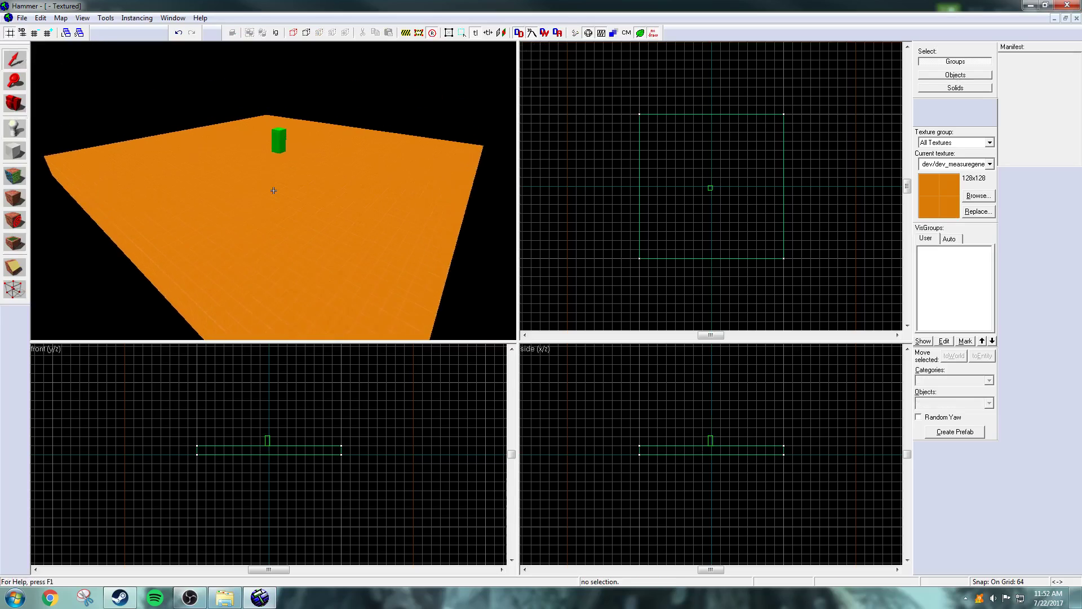
pyautogui.press('d')
pyautogui.press('w')
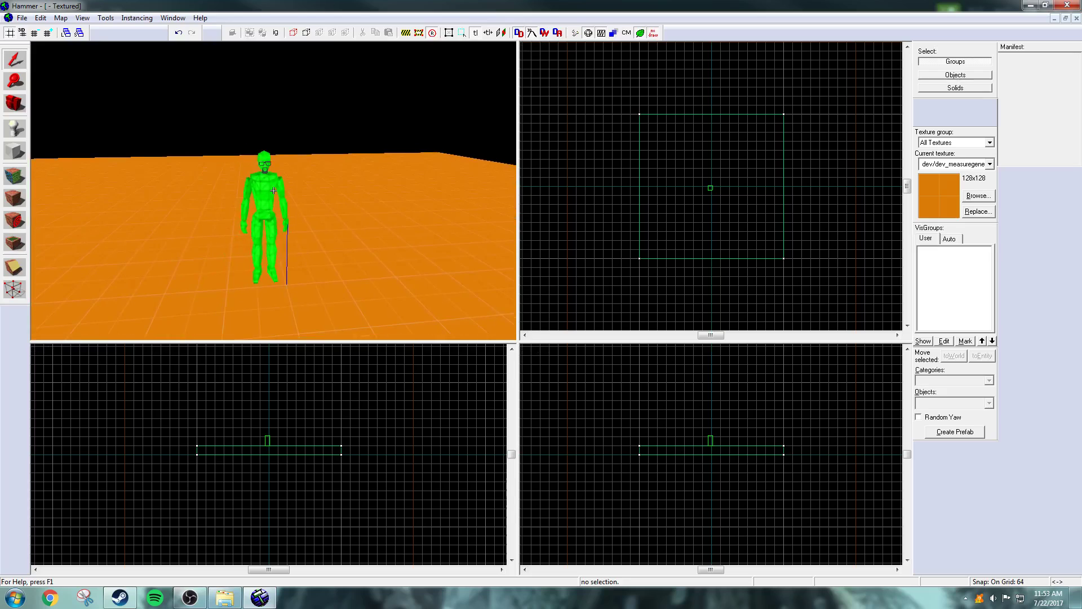
pyautogui.press('a')
pyautogui.press('s')
pyautogui.press('a')
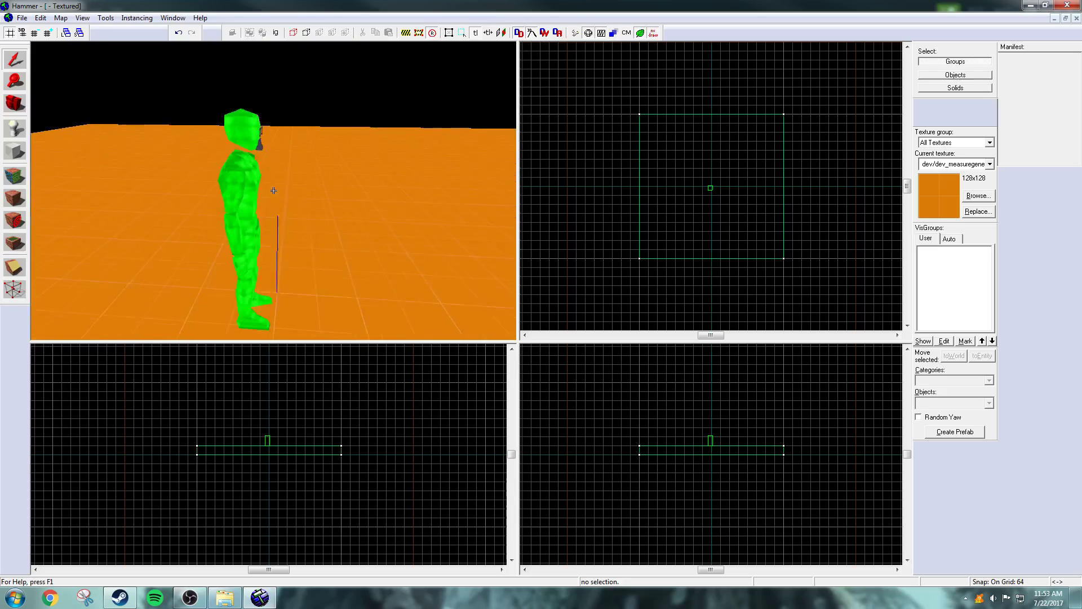
pyautogui.press('w')
pyautogui.press('d')
pyautogui.press('d')
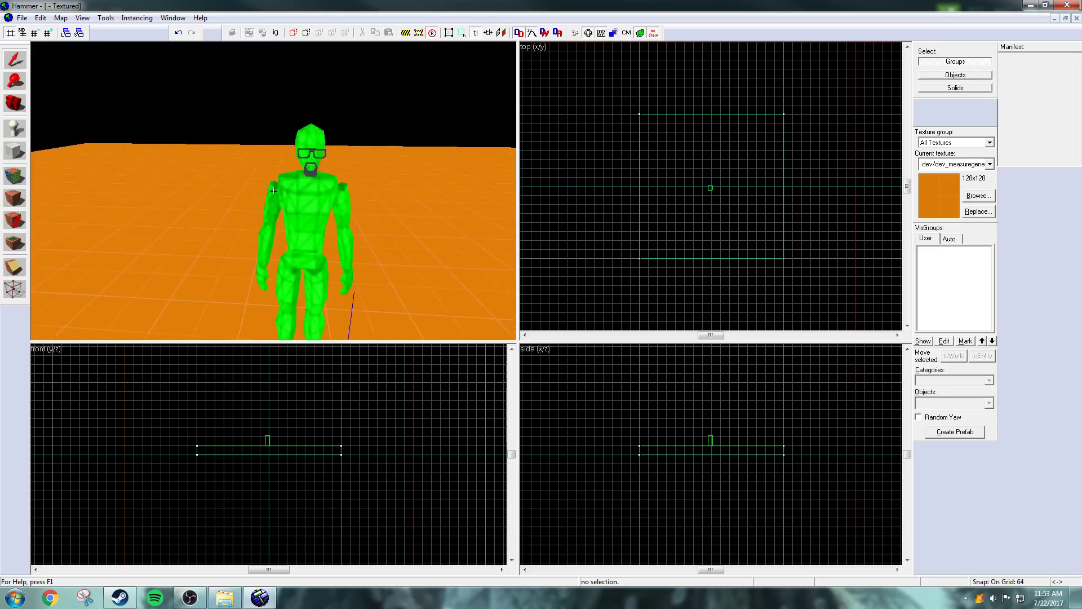
pyautogui.press('s')
pyautogui.press('a')
pyautogui.press('w')
pyautogui.press('s')
pyautogui.press('w')
pyautogui.press('a')
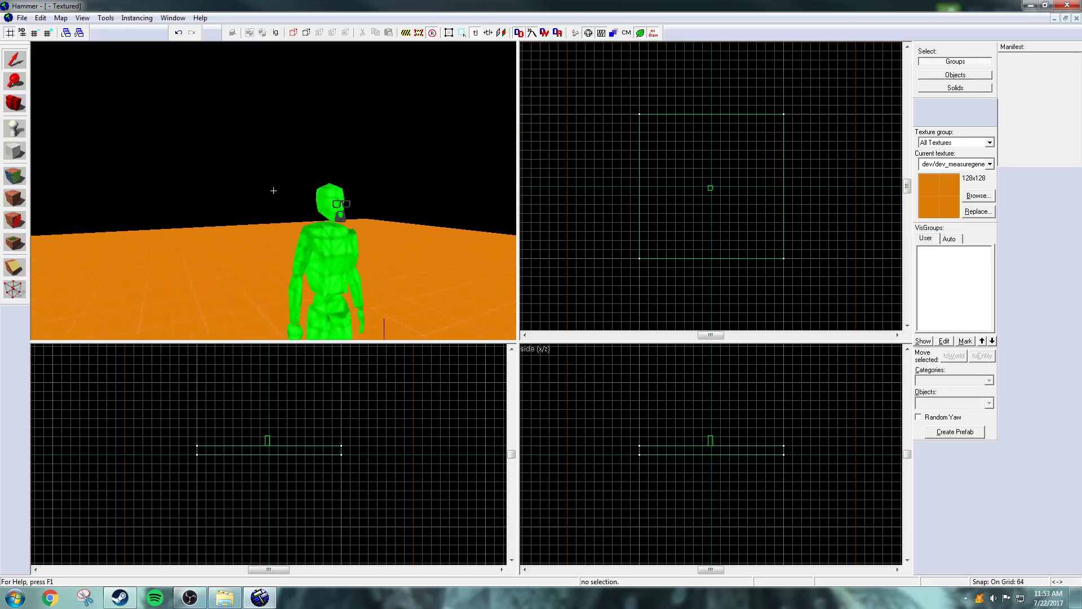
# Open the object properties of the player start entity, then close them unchanged and clear the selection
pyautogui.press('z')
pyautogui.doubleClick(294, 219)
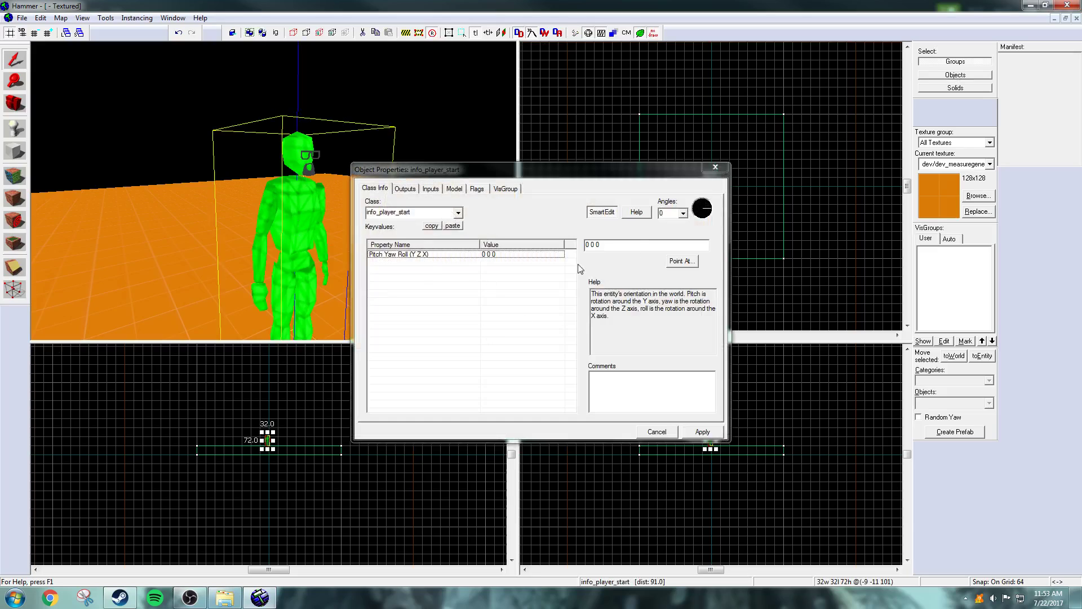
pyautogui.click(706, 167)
pyautogui.click(582, 168)
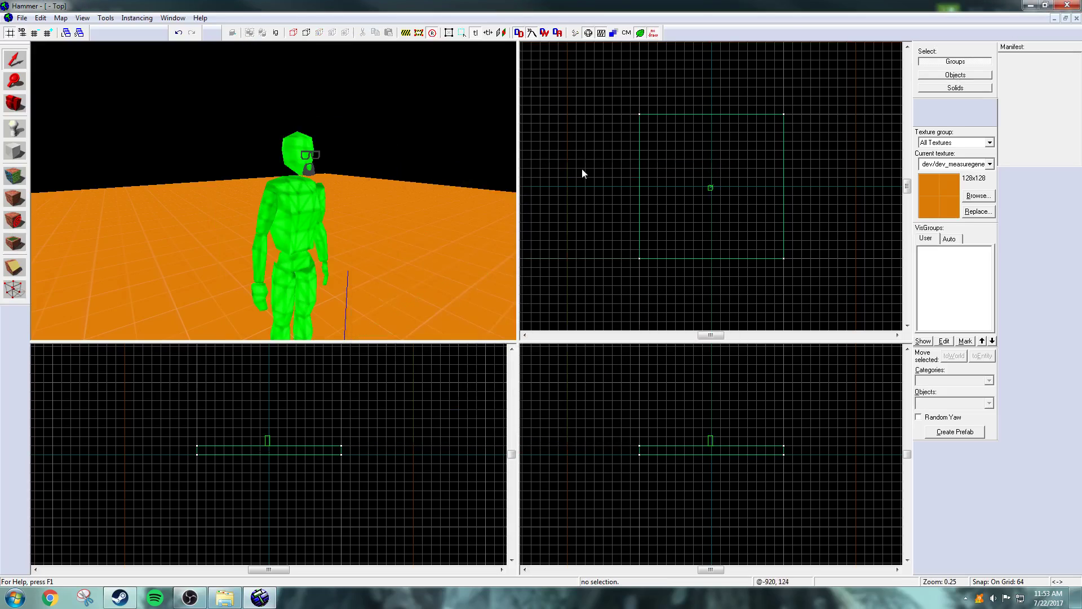
pyautogui.press('z')
pyautogui.press('s')
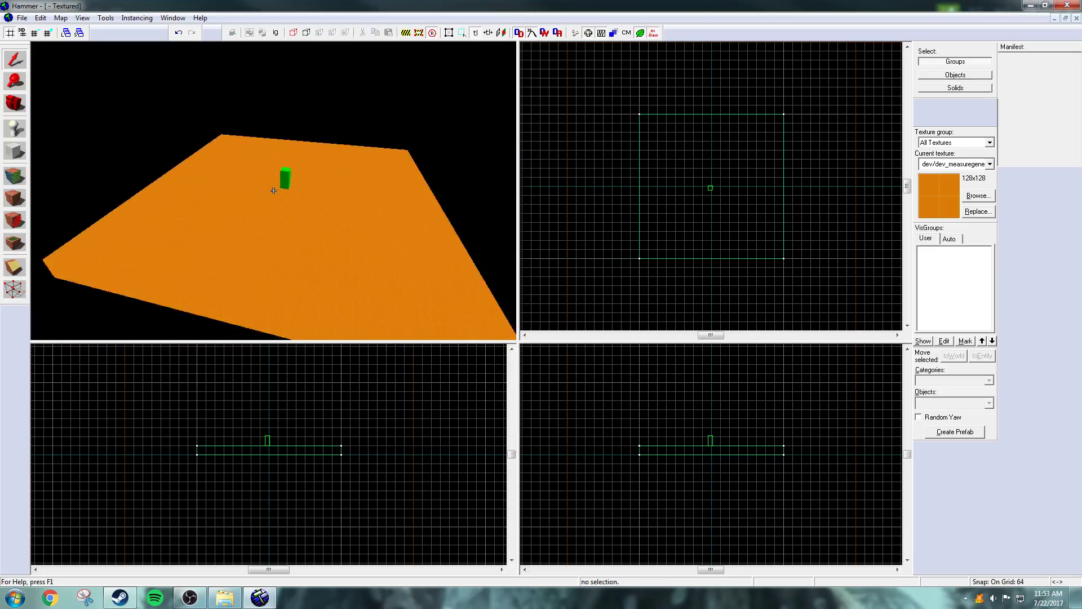
pyautogui.press('a')
pyautogui.press('s')
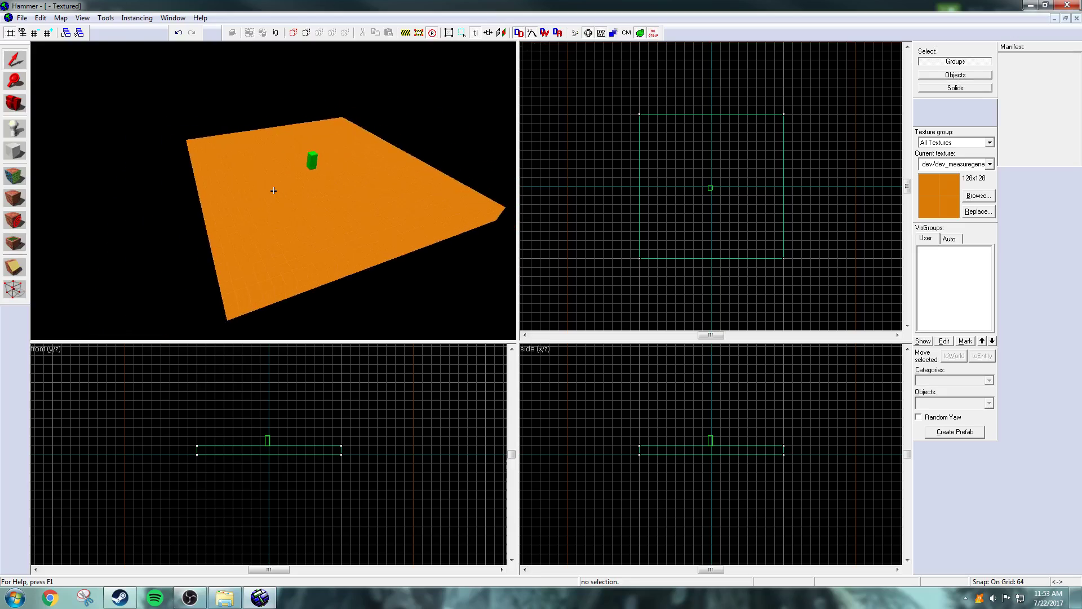
pyautogui.press('w')
pyautogui.press('z')
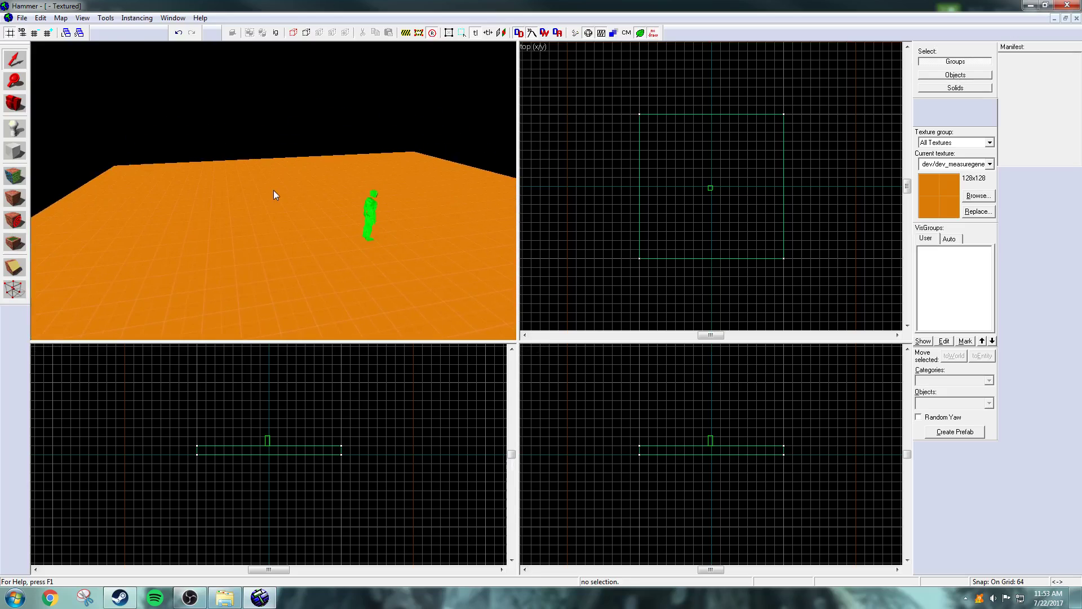
# Save the map as toutorialmap in the Garry's mod map files folder
pyautogui.hotkey('ctrl', 's')
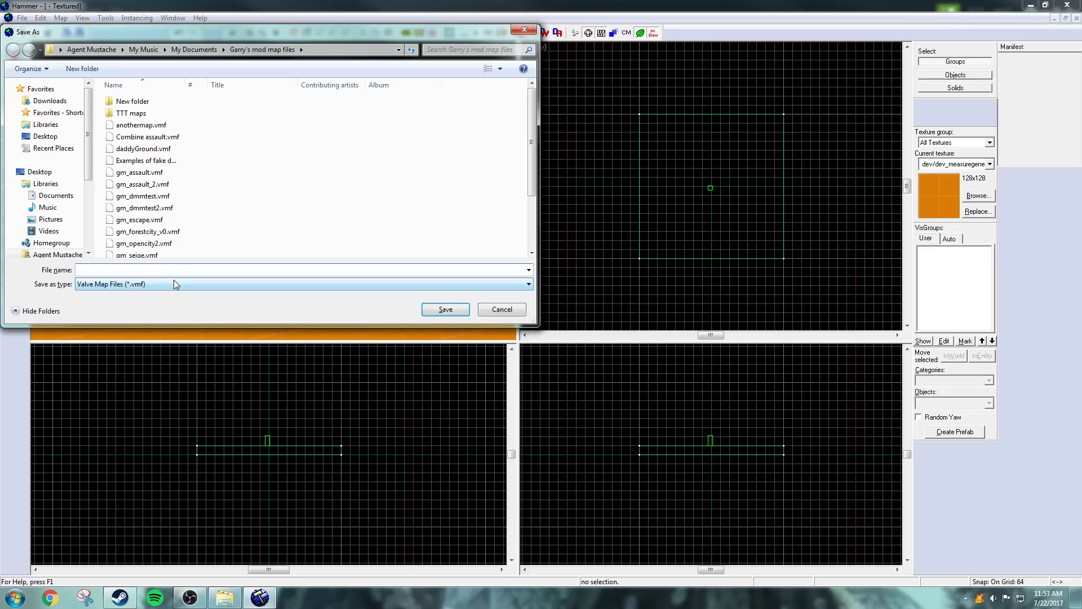
pyautogui.write('tt')
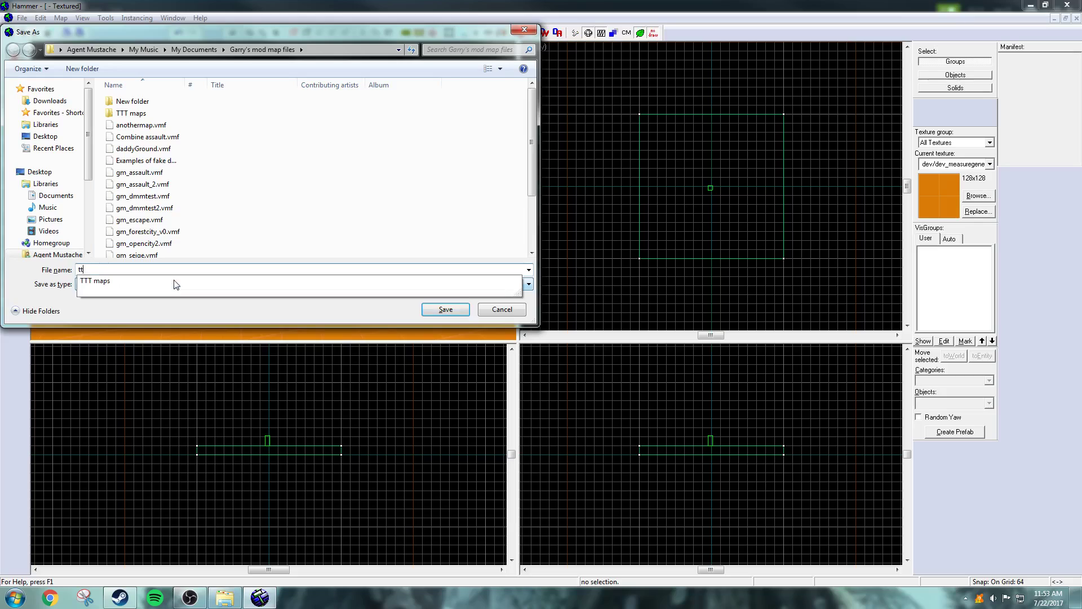
pyautogui.write('outorial')
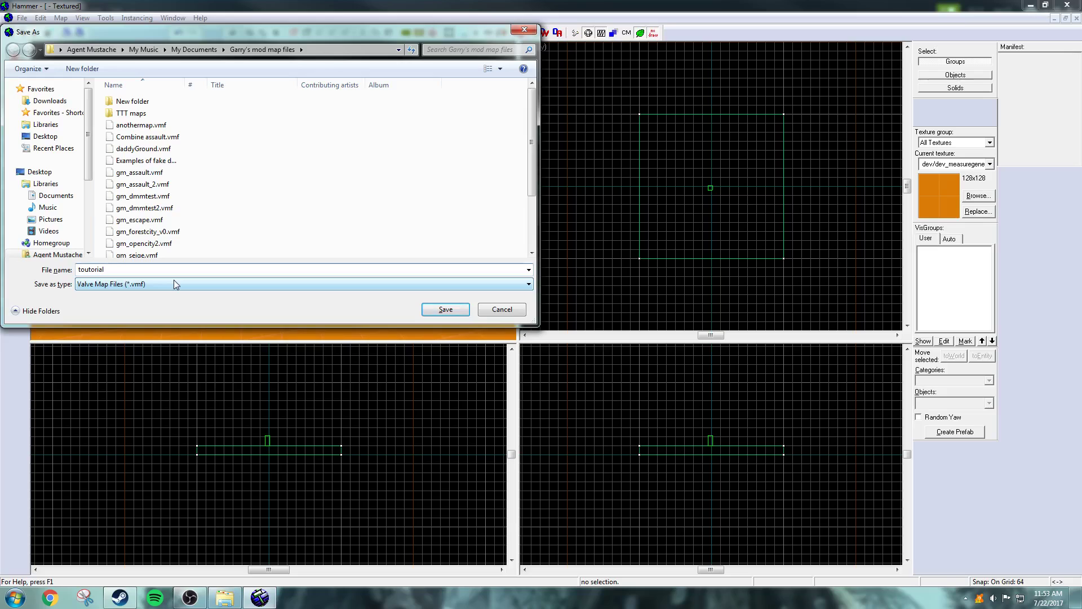
pyautogui.write('map')
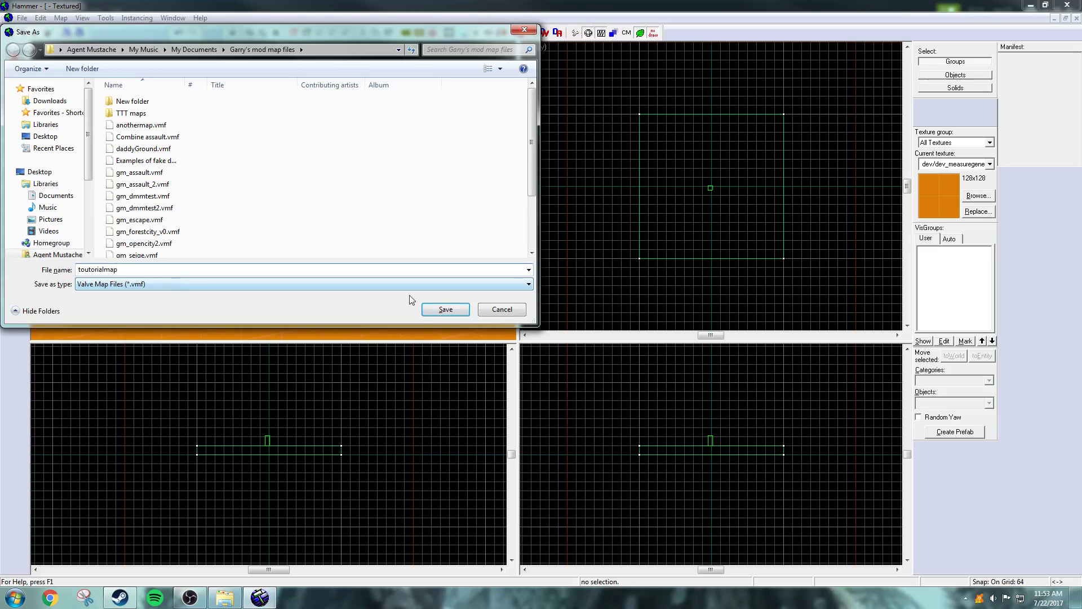
pyautogui.click(444, 309)
# Examine the player start and the surrounding floor surface from several sides in the 3D view
pyautogui.press('z')
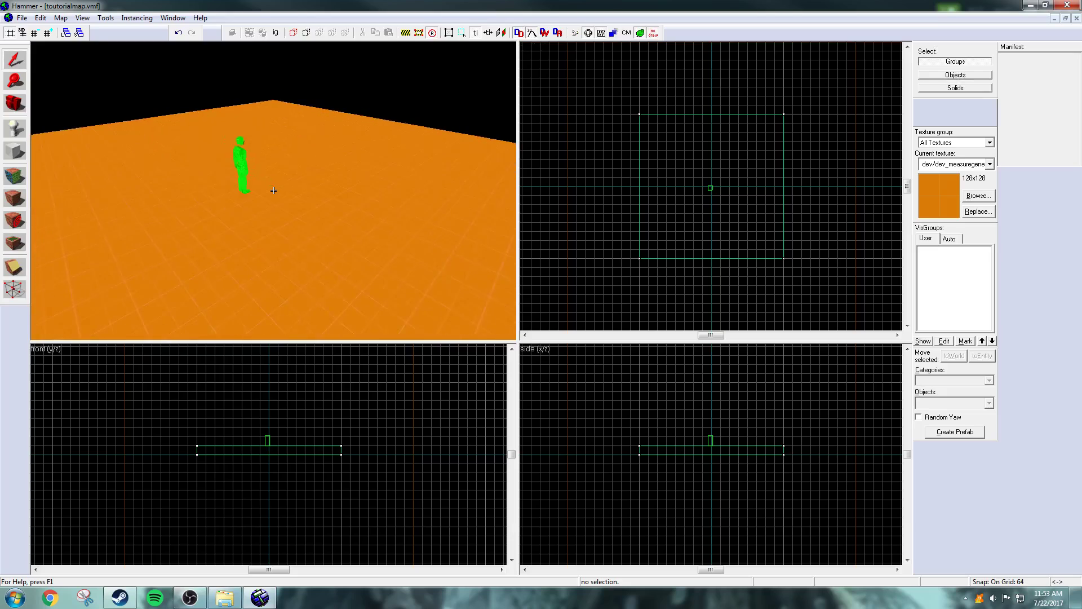
pyautogui.press('w')
pyautogui.press('d')
pyautogui.press('s')
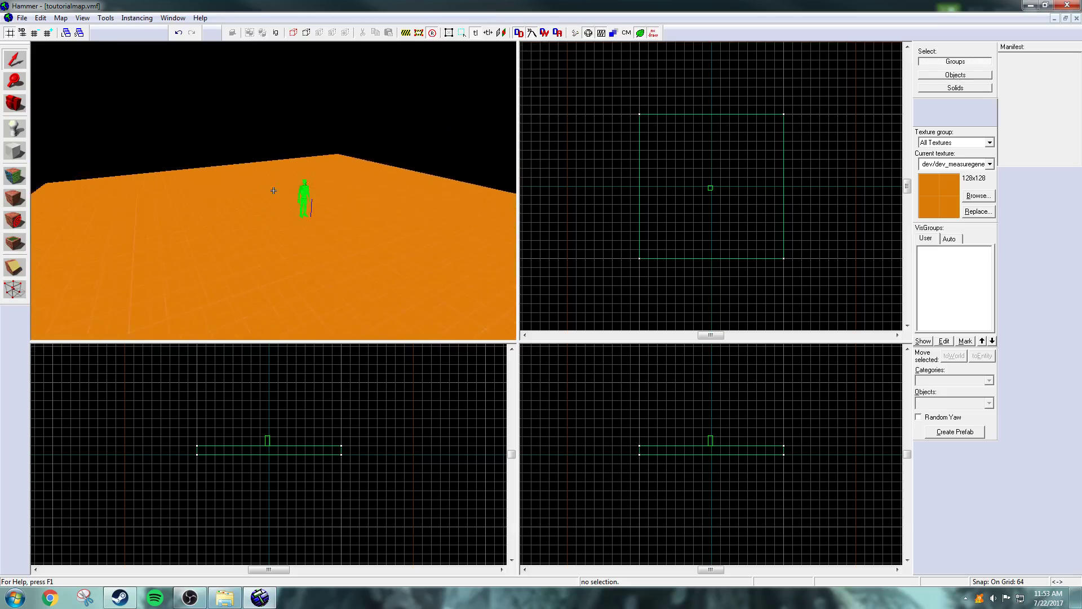
pyautogui.press('a')
pyautogui.press('d')
pyautogui.press('w')
pyautogui.press('d')
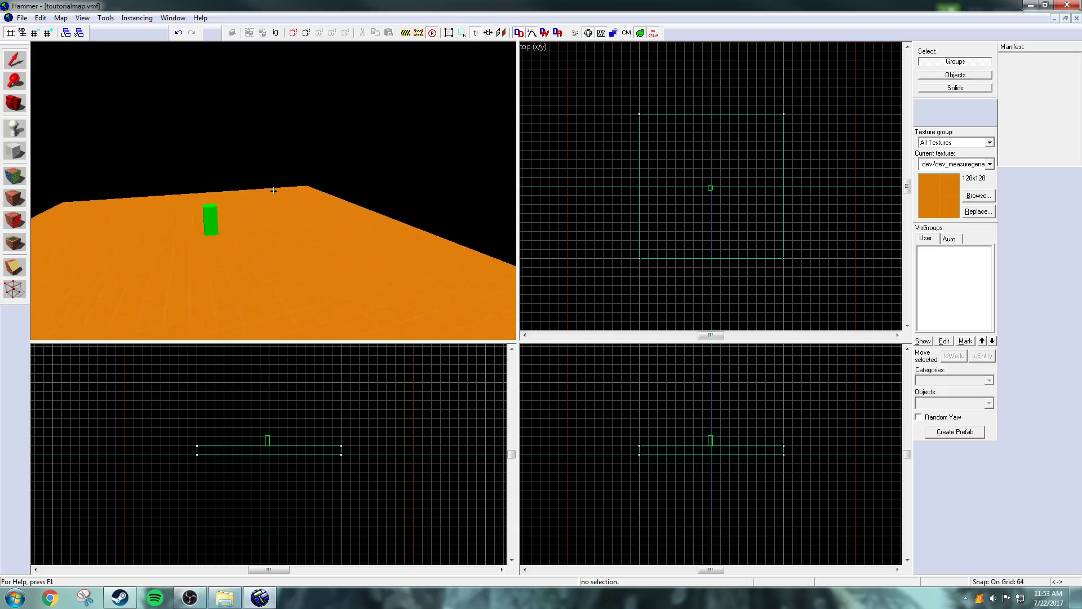
pyautogui.press('a')
pyautogui.press('z')
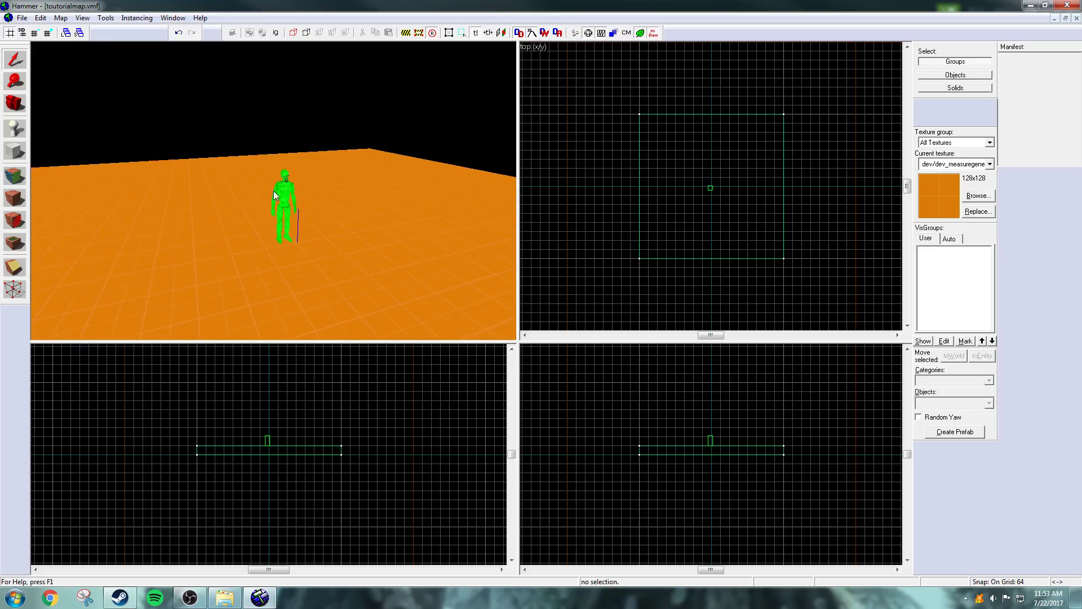
# Compile the map with normal BSP, VIS and RAD and the option not to run the game after compiling
pyautogui.press('F9')
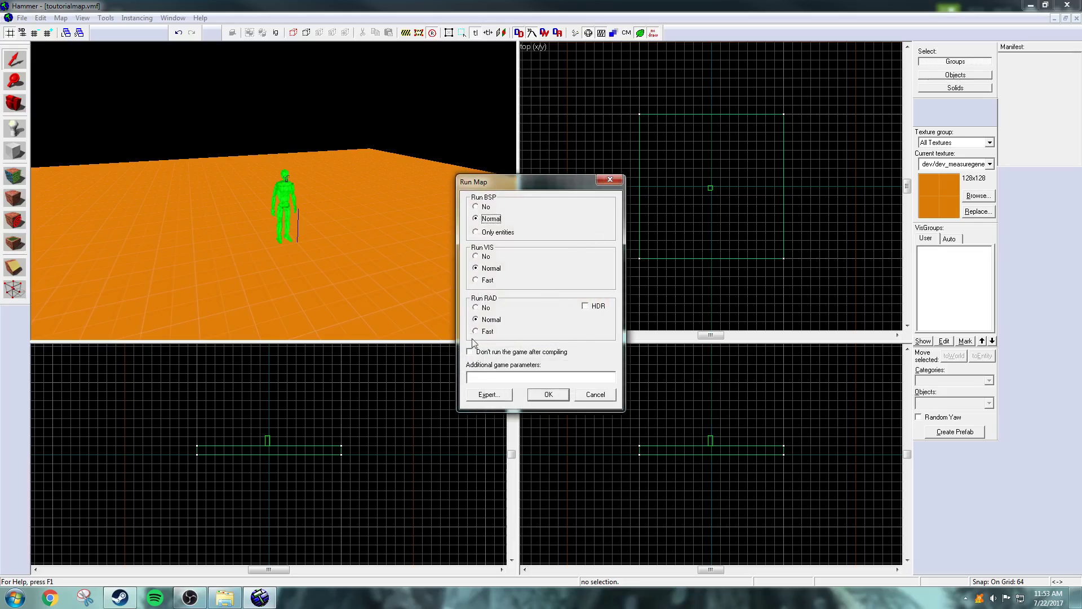
pyautogui.click(470, 352)
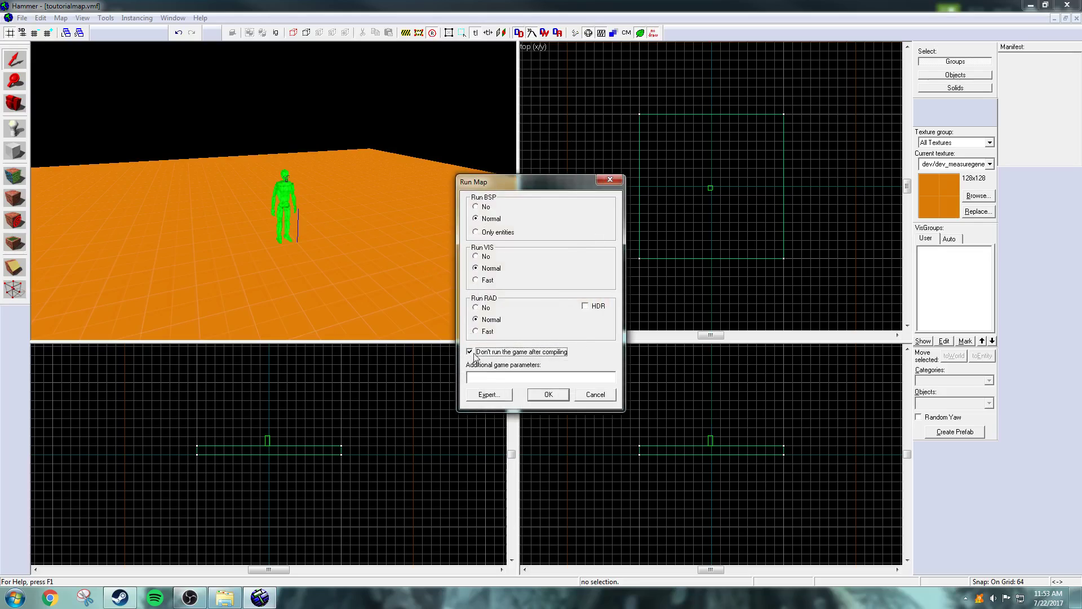
pyautogui.click(548, 395)
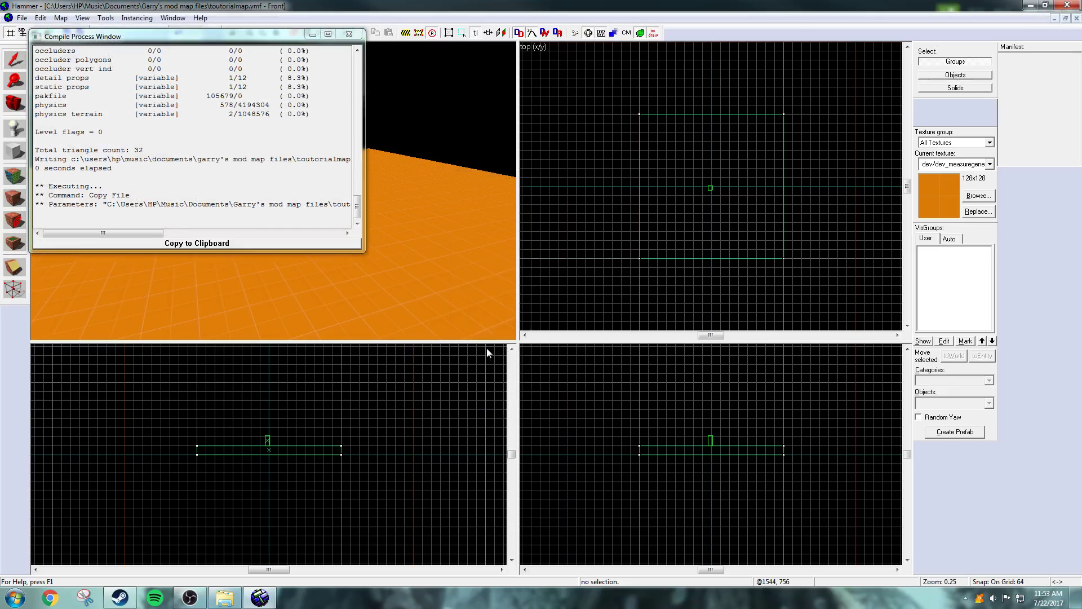
# Switch to Steam to view the Garry's Mod library page, and return to Hammer
pyautogui.click(114, 602)
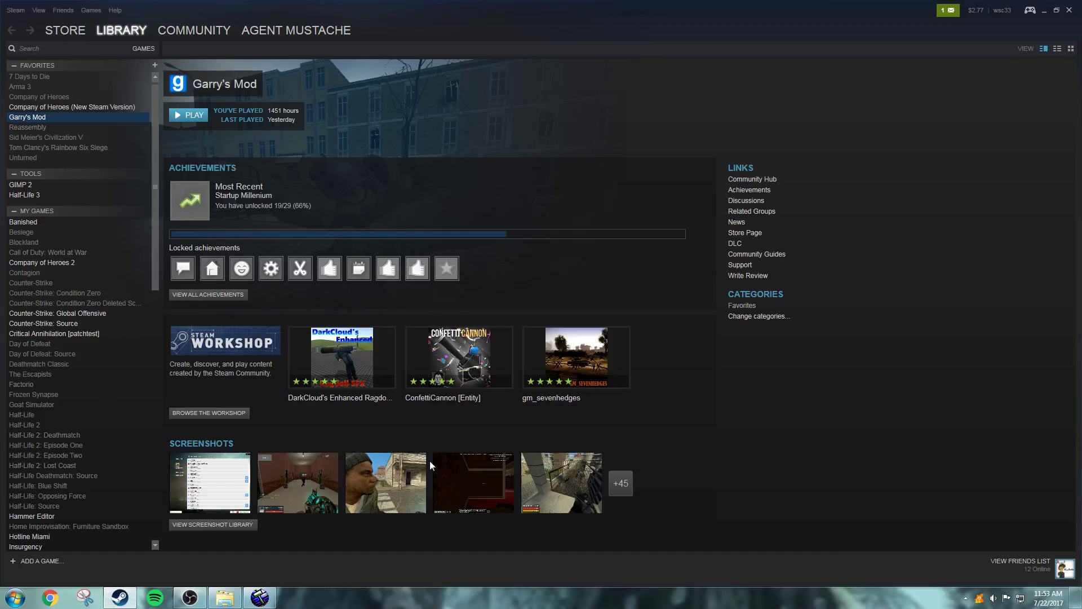
pyautogui.click(260, 597)
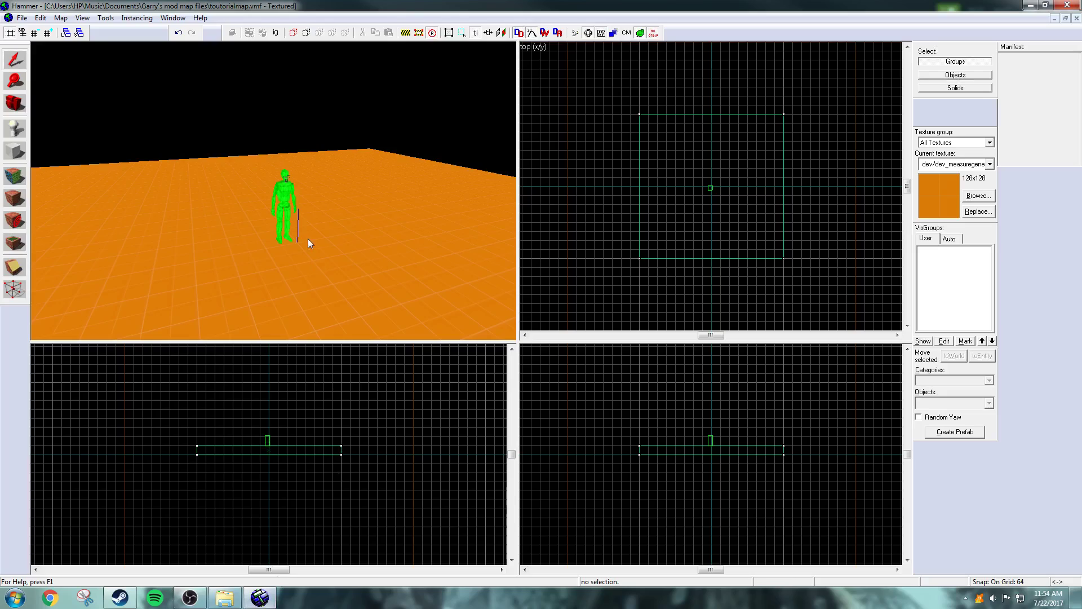
# Examine the whole floor block and its player start from different angles and distances in the 3D view
pyautogui.press('z')
pyautogui.press('s')
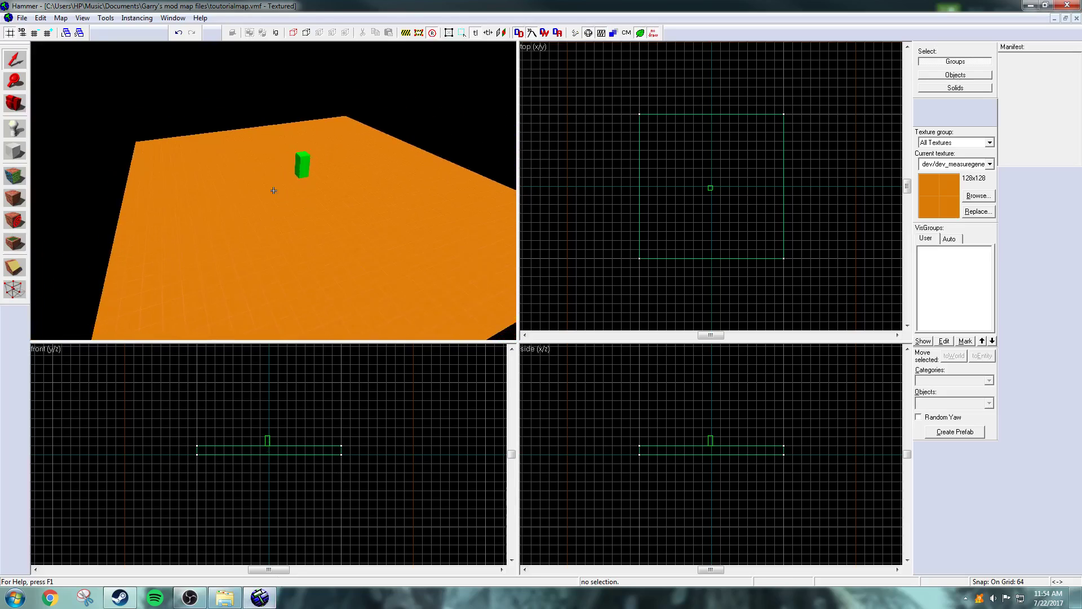
pyautogui.press('s')
pyautogui.press('d')
pyautogui.press('w')
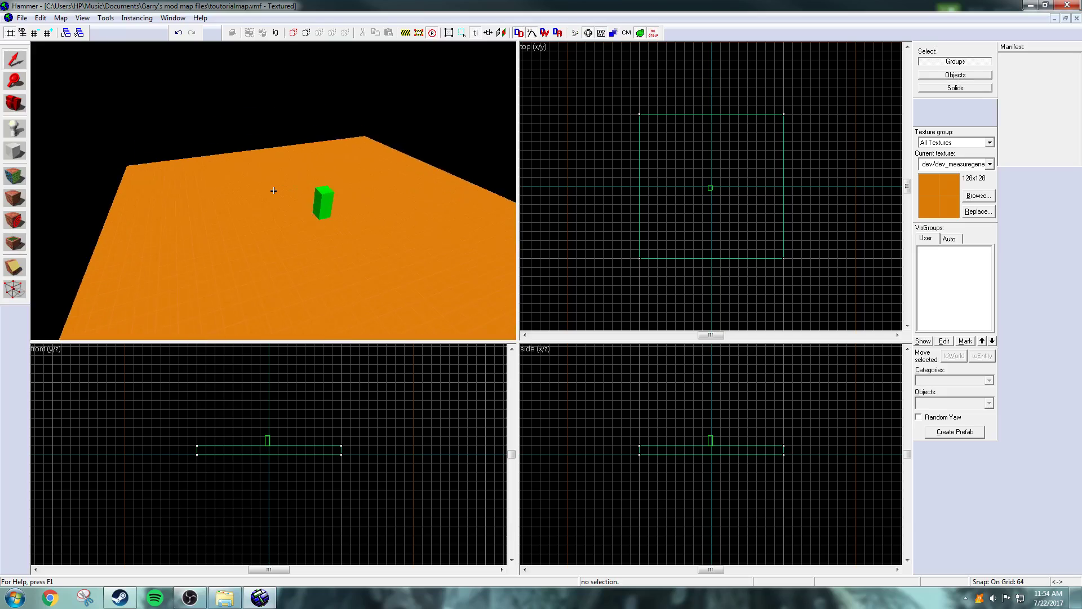
pyautogui.press('w')
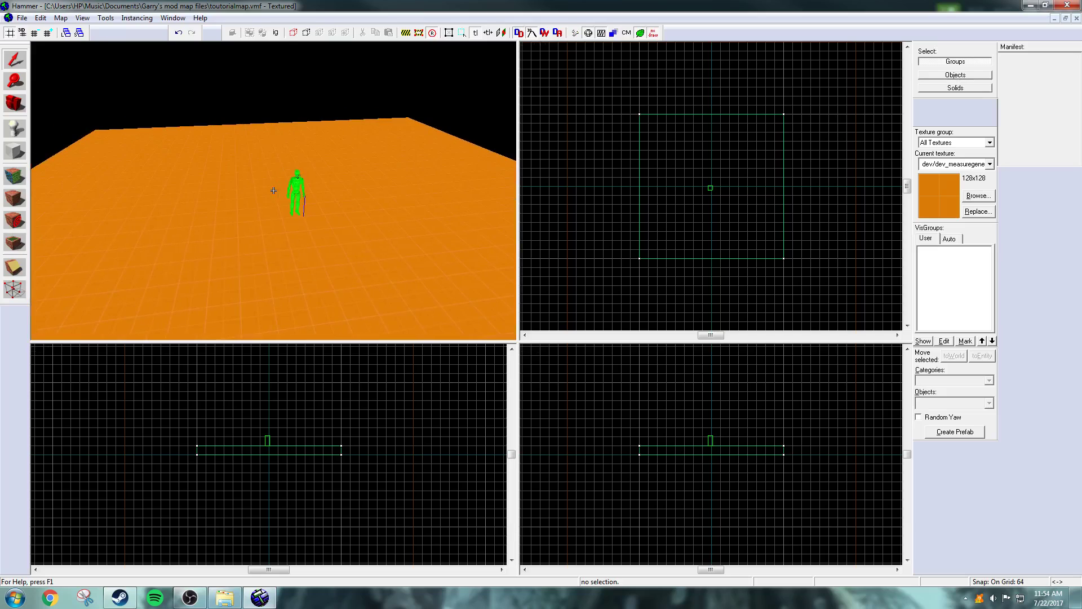
pyautogui.press('a')
pyautogui.press('w')
pyautogui.press('s')
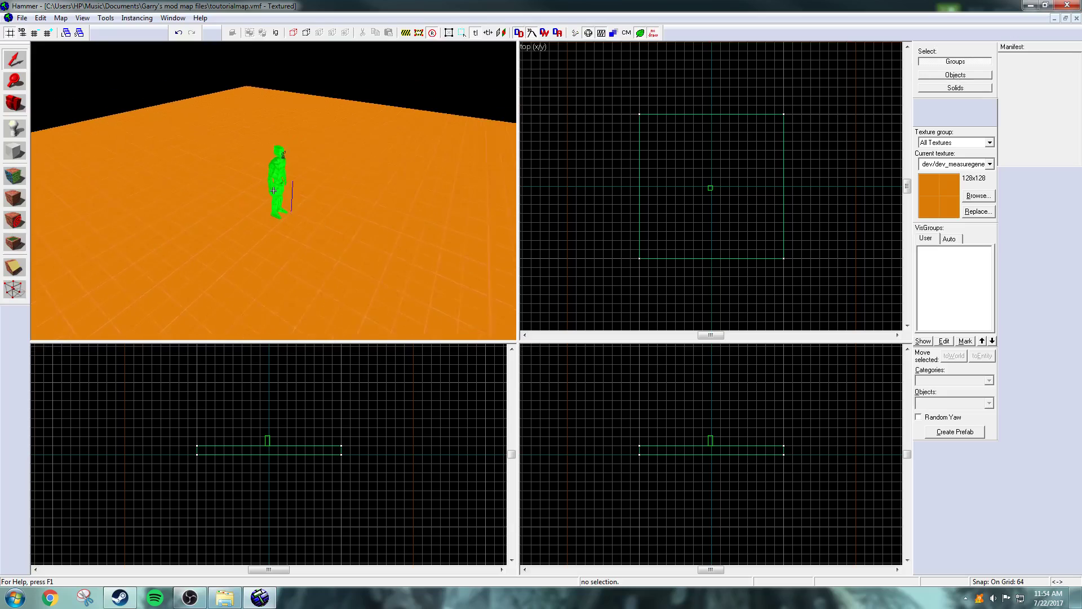
pyautogui.press('s')
pyautogui.press('a')
pyautogui.press('d')
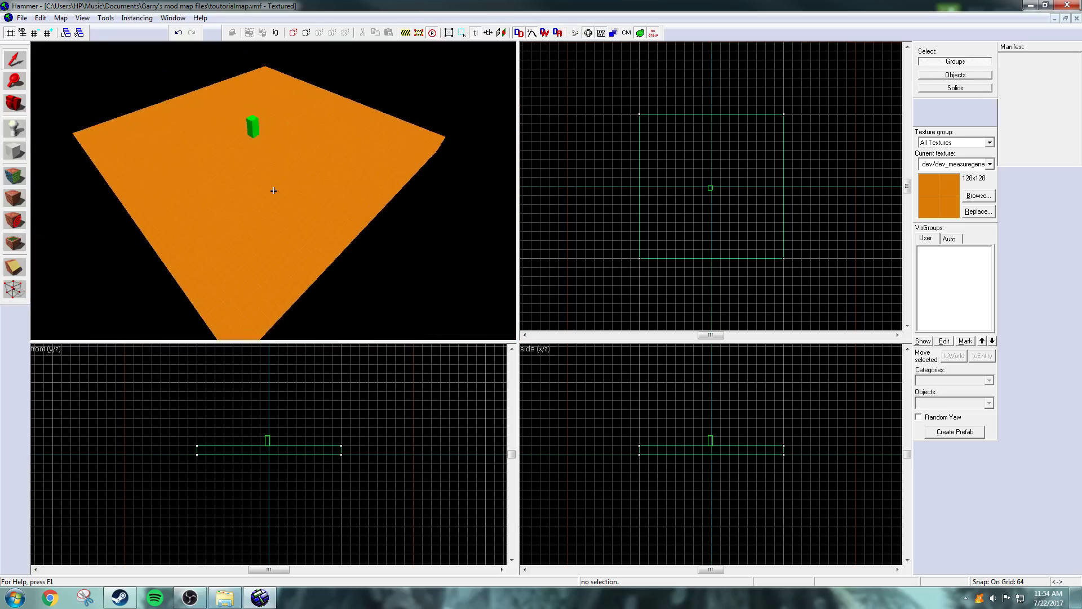
pyautogui.press('d')
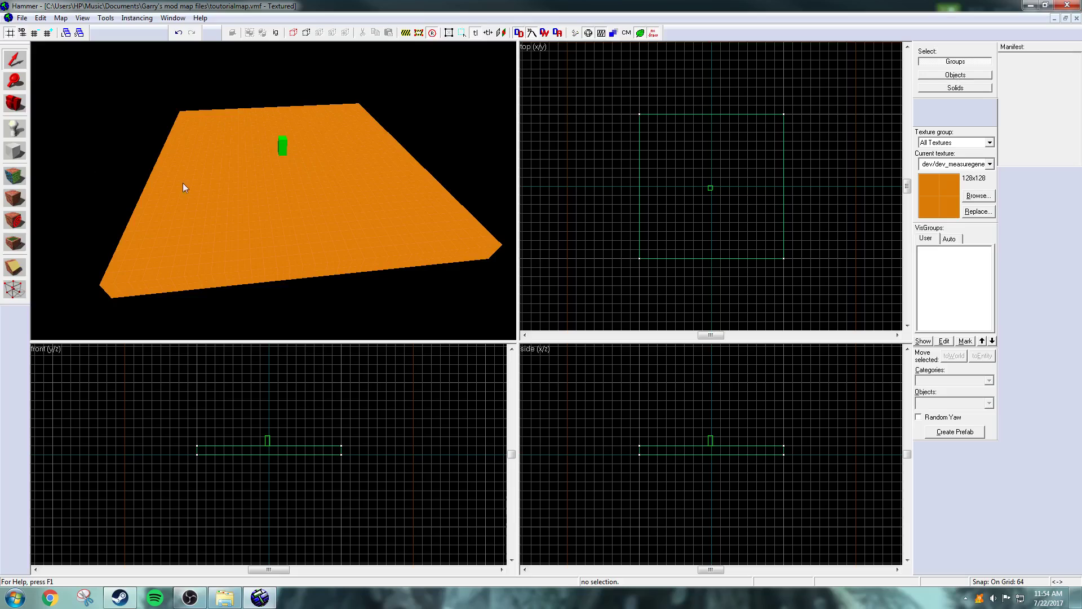
pyautogui.press('z')
pyautogui.press('z')
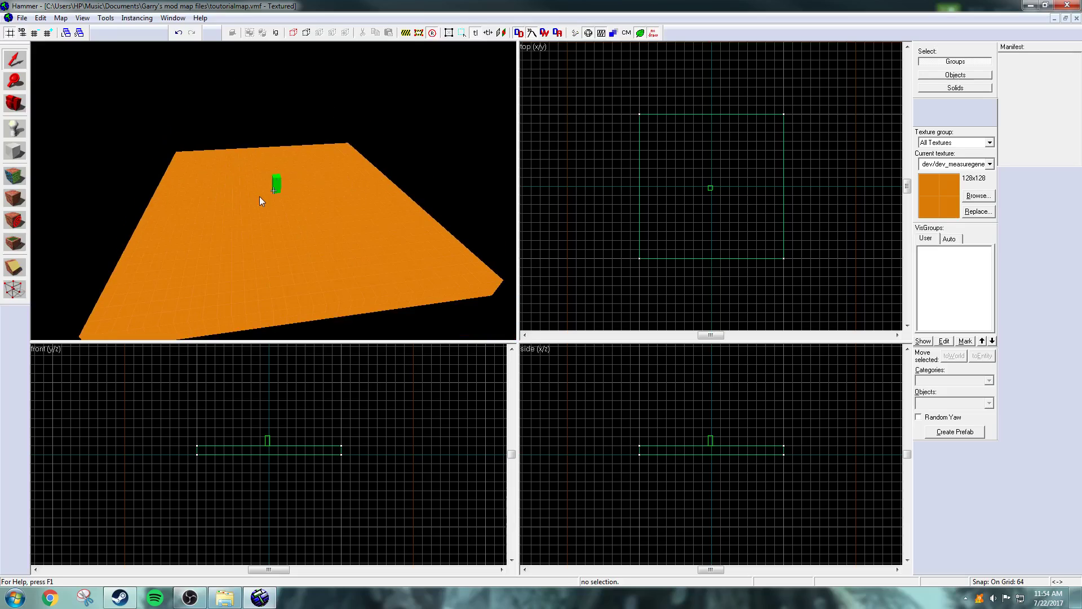
pyautogui.press('z')
pyautogui.press('w')
pyautogui.press('s')
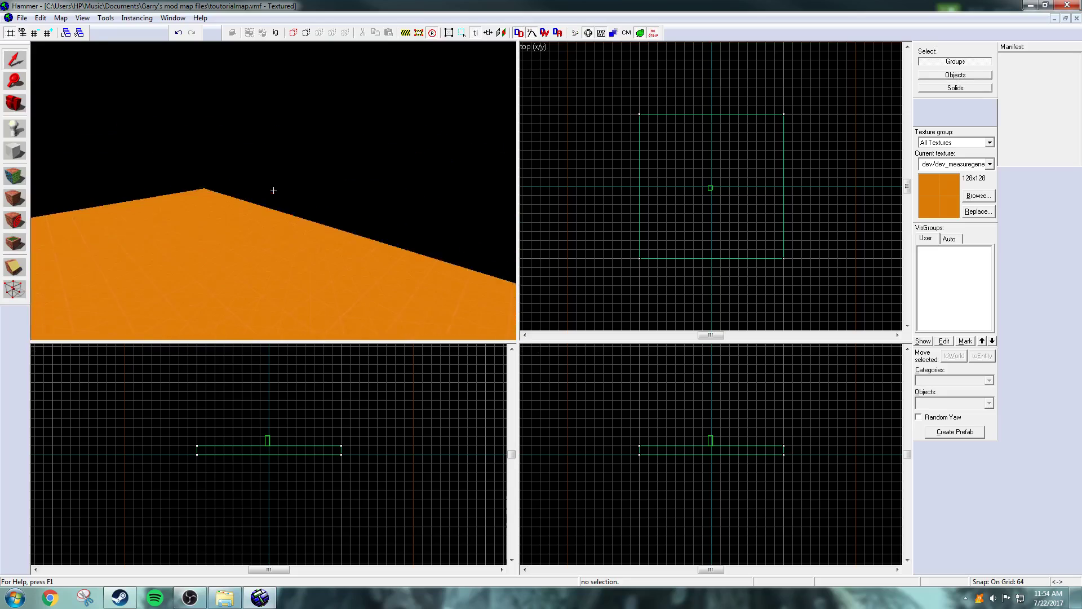
pyautogui.press('s')
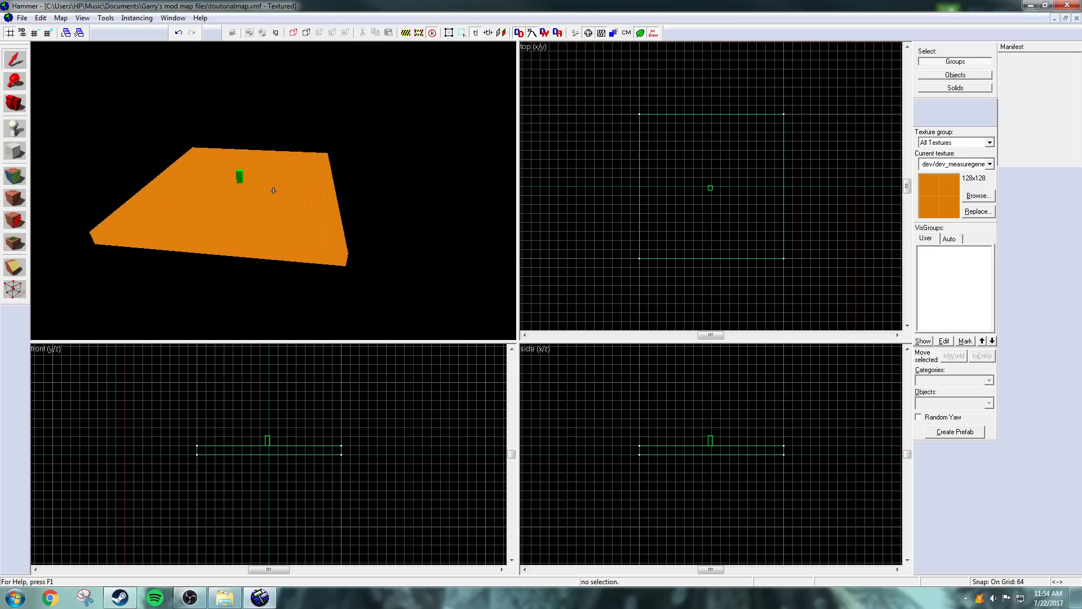
pyautogui.press('z')
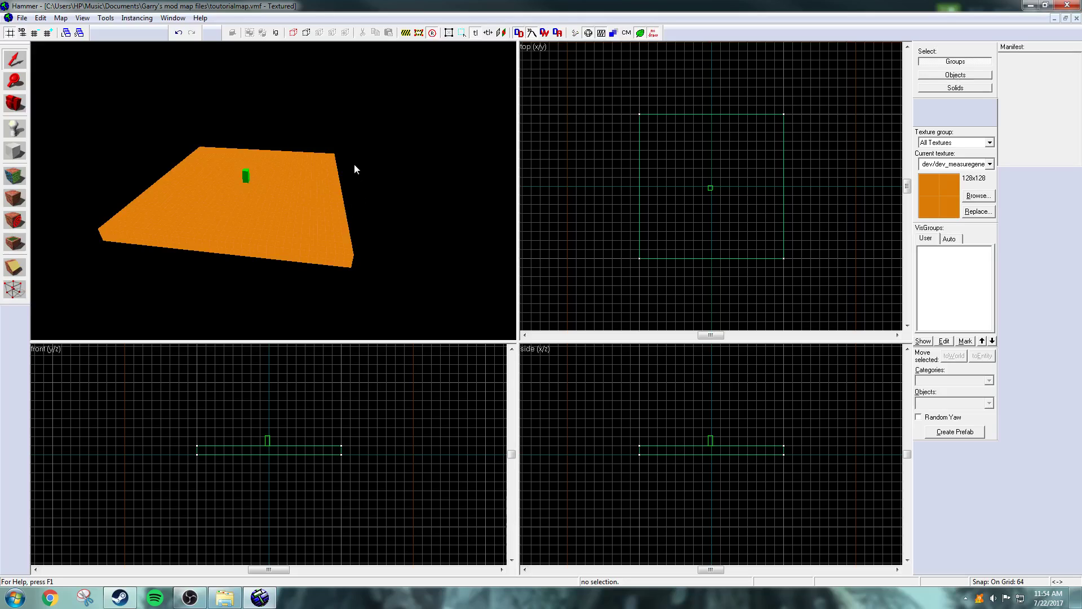
# Outline a 1024 by 1024 unit block over the floor block's footprint, 384 units tall from the floor block's underside
pyautogui.click(15, 151)
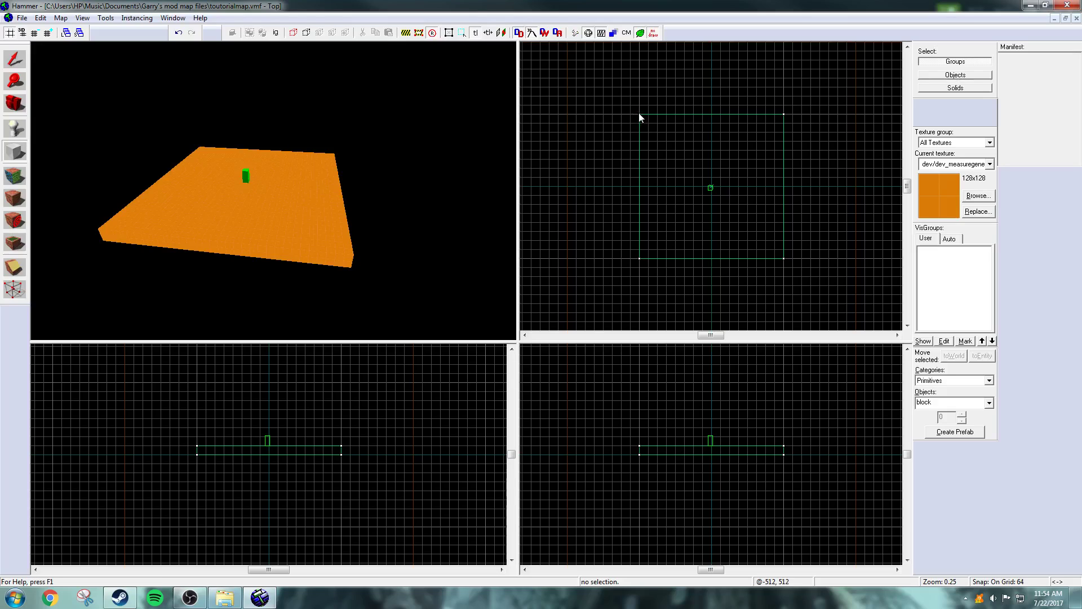
pyautogui.moveTo(638, 113); pyautogui.dragTo(786, 262)
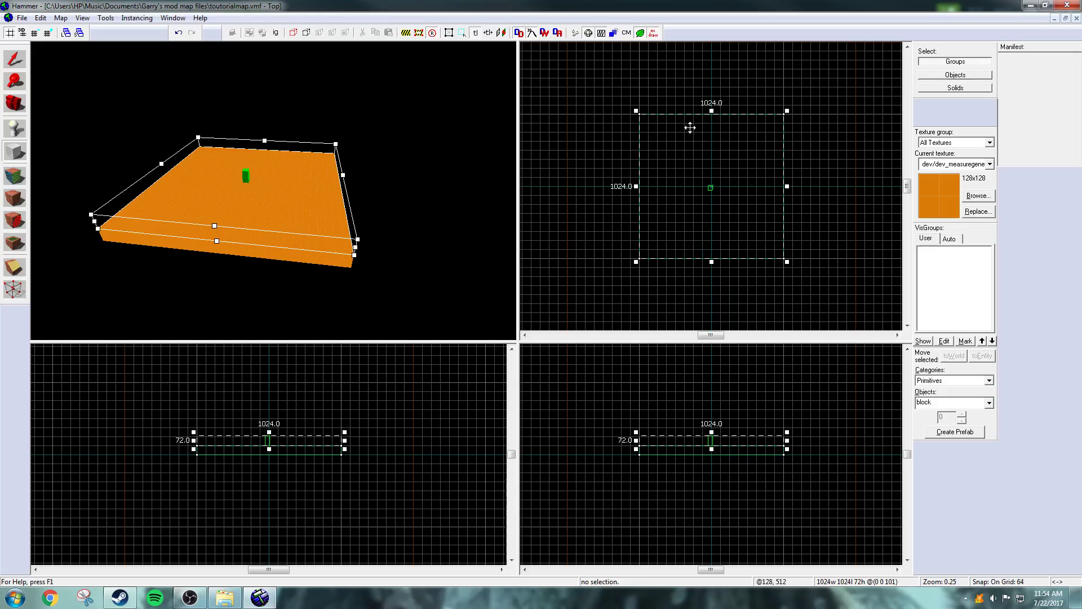
pyautogui.scroll(6, 261, 459)
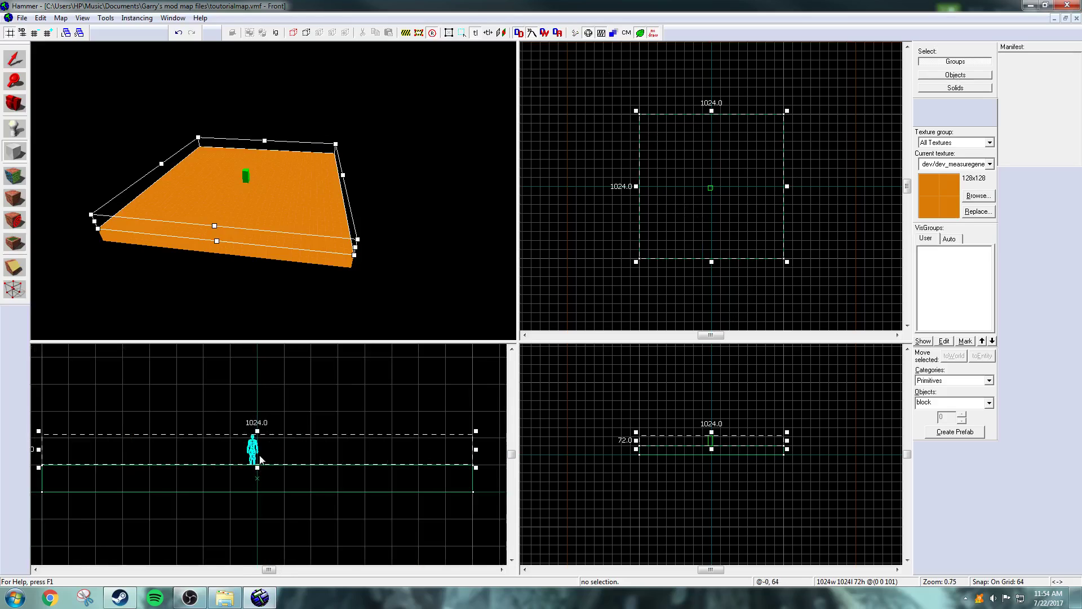
pyautogui.moveTo(258, 468); pyautogui.dragTo(258, 491)
pyautogui.moveTo(256, 434)
pyautogui.mouseDown()
pyautogui.moveTo(256, 346)
pyautogui.moveTo(265, 435)
pyautogui.mouseUp()
pyautogui.scroll(-3, 265, 434)
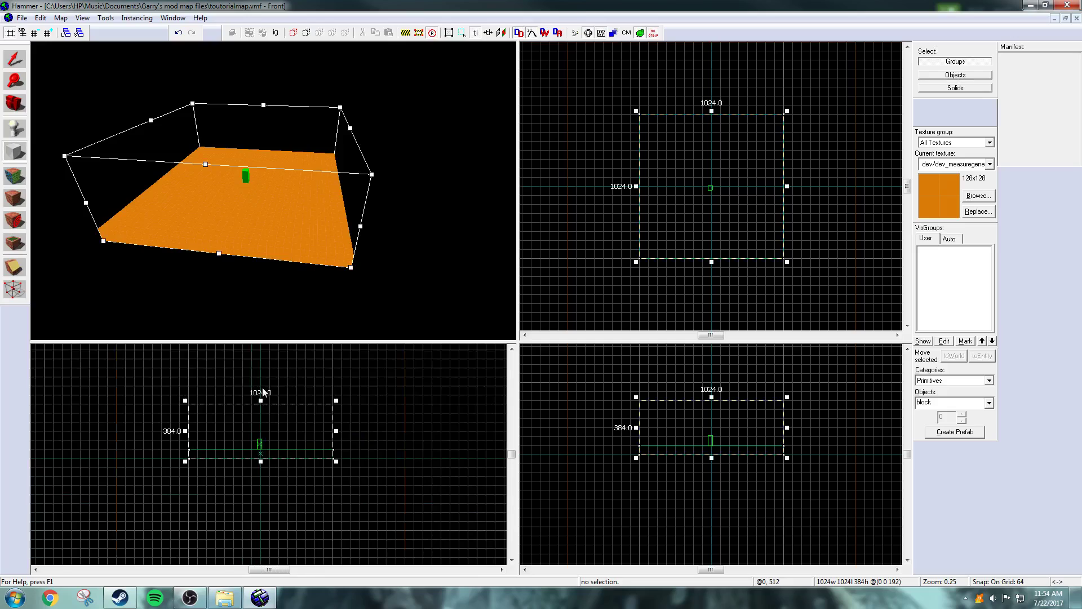
pyautogui.scroll(2, 259, 434)
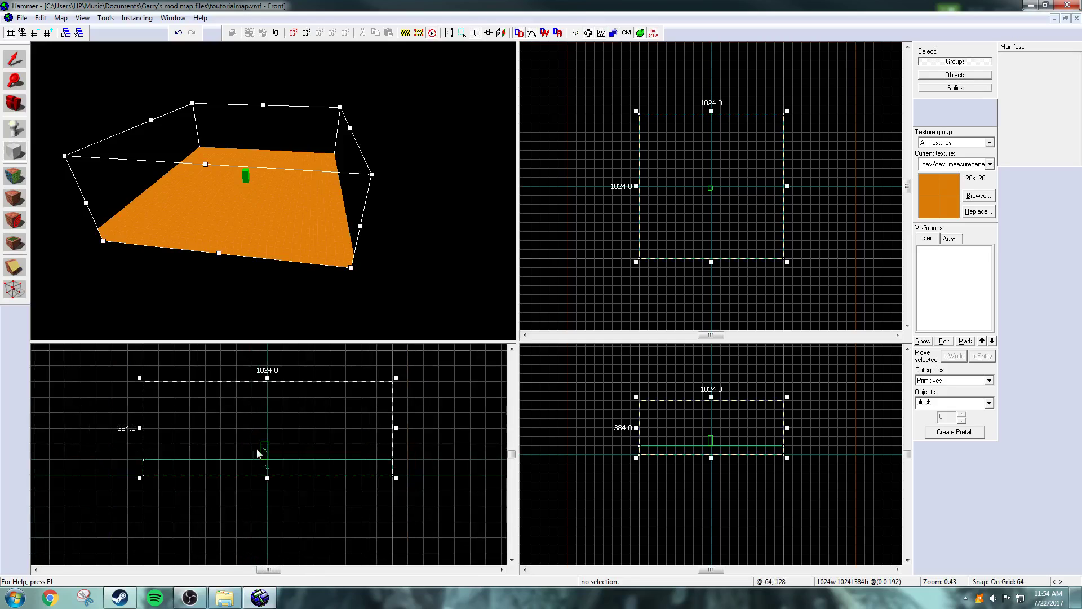
# Choose the tools/toolsskybox2d texture and create the outlined block with it
pyautogui.click(977, 195)
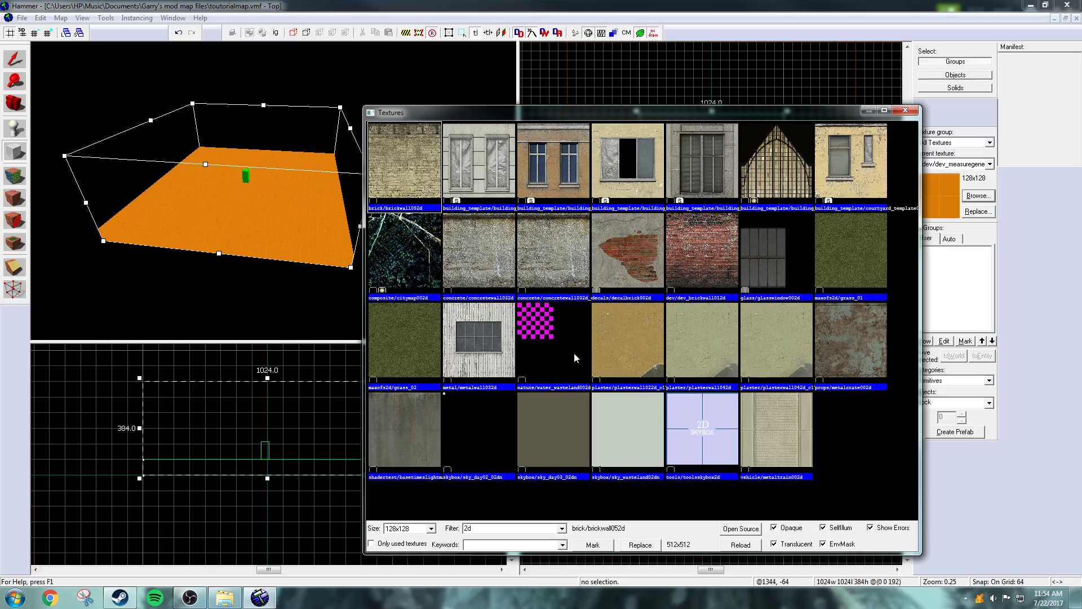
pyautogui.doubleClick(686, 448)
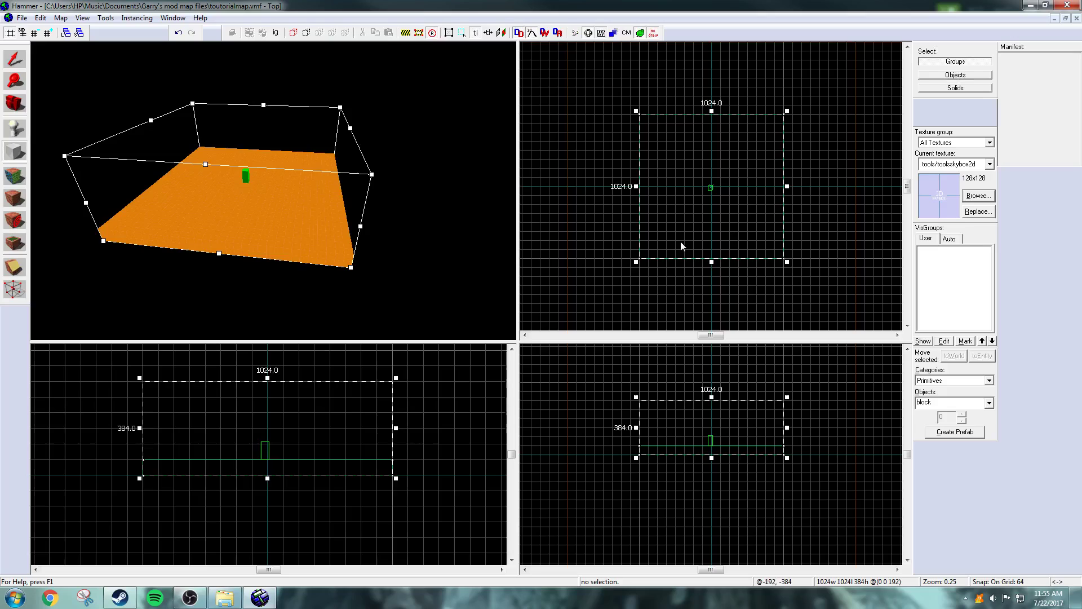
pyautogui.press('Return')
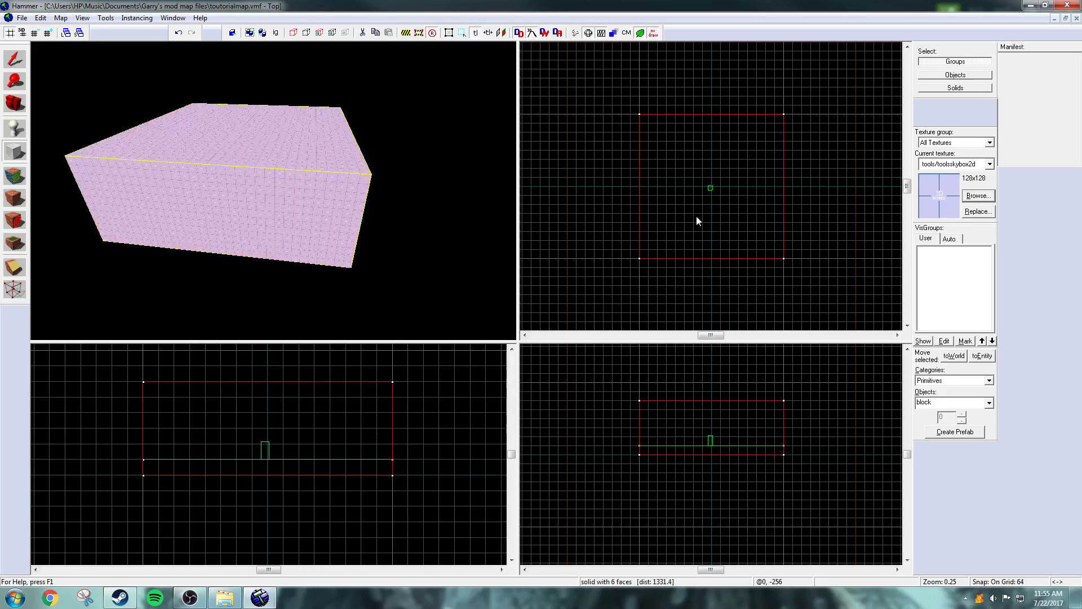
# Examine the solid skybox block from outside and inside in the 3D view, including the floor and player start it encloses
pyautogui.press('z')
pyautogui.press('w')
pyautogui.press('d')
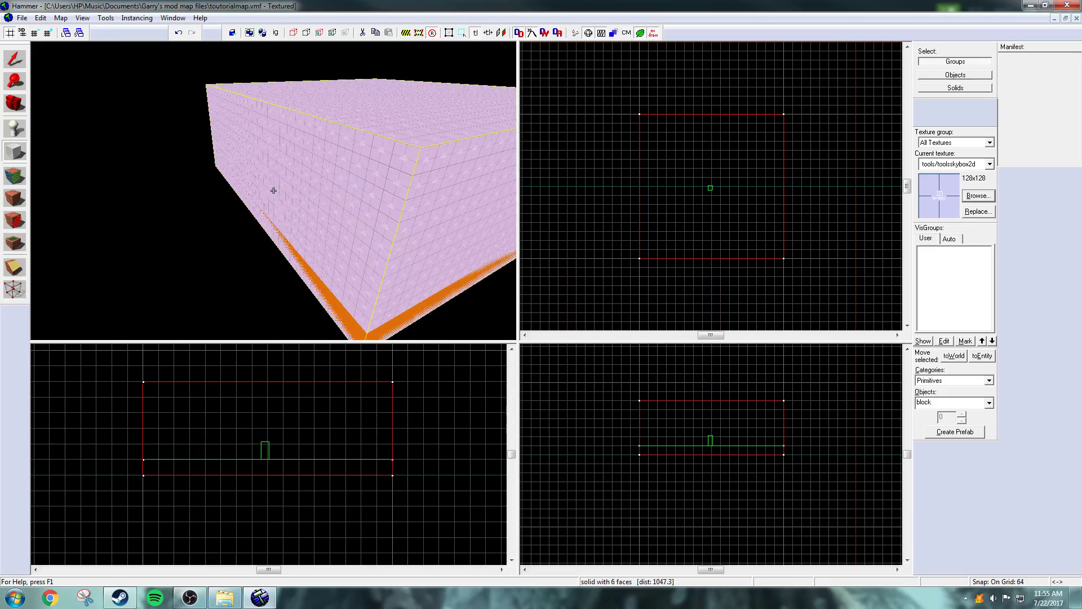
pyautogui.press('w')
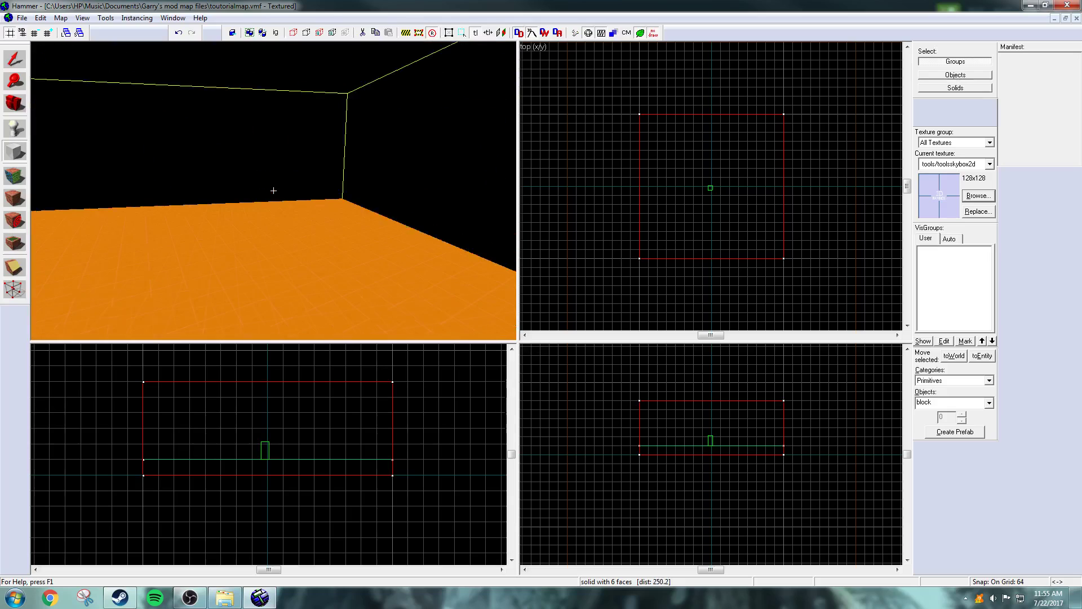
pyautogui.press('s')
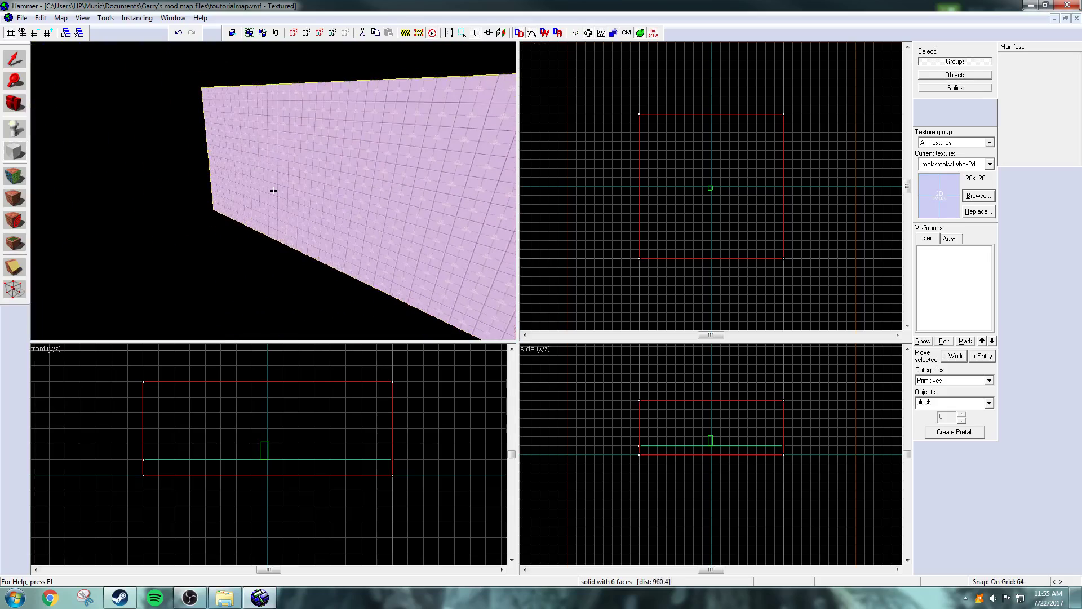
pyautogui.press('d')
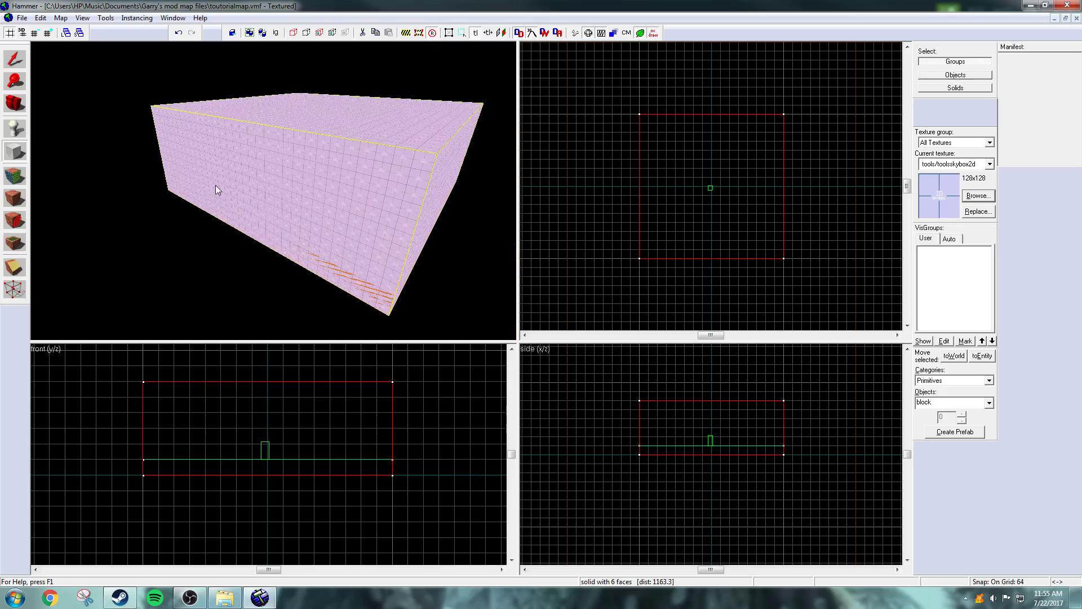
pyautogui.press('z')
pyautogui.press('d')
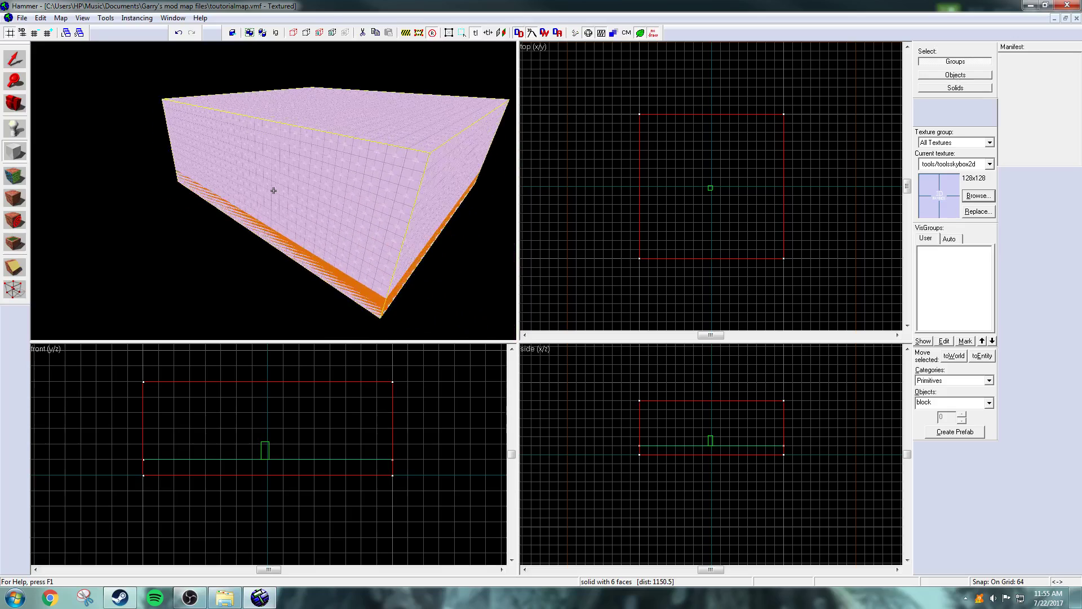
pyautogui.press('s')
pyautogui.press('w')
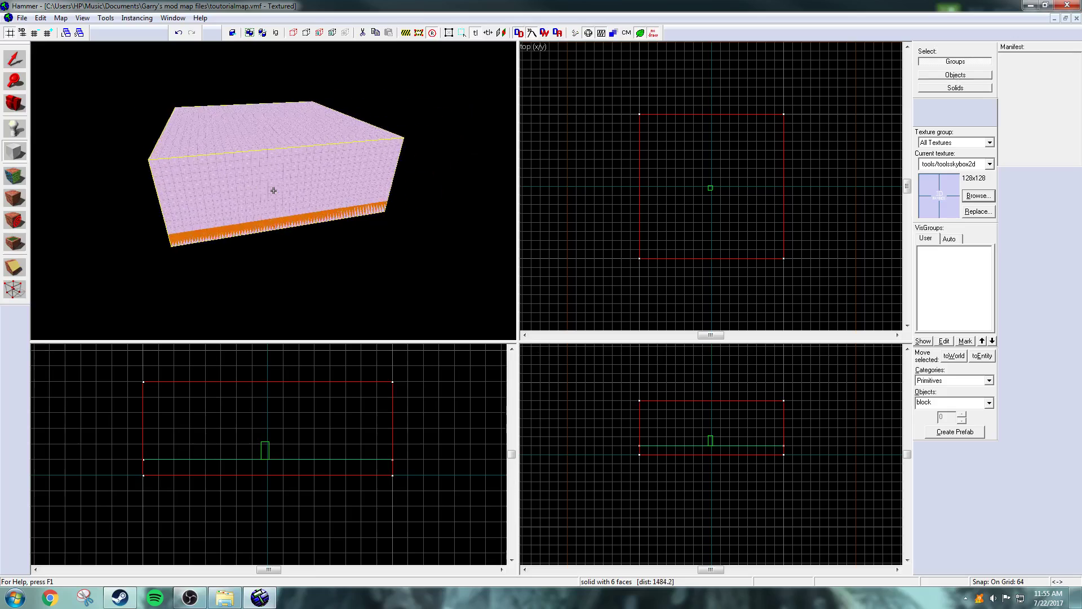
pyautogui.press('w')
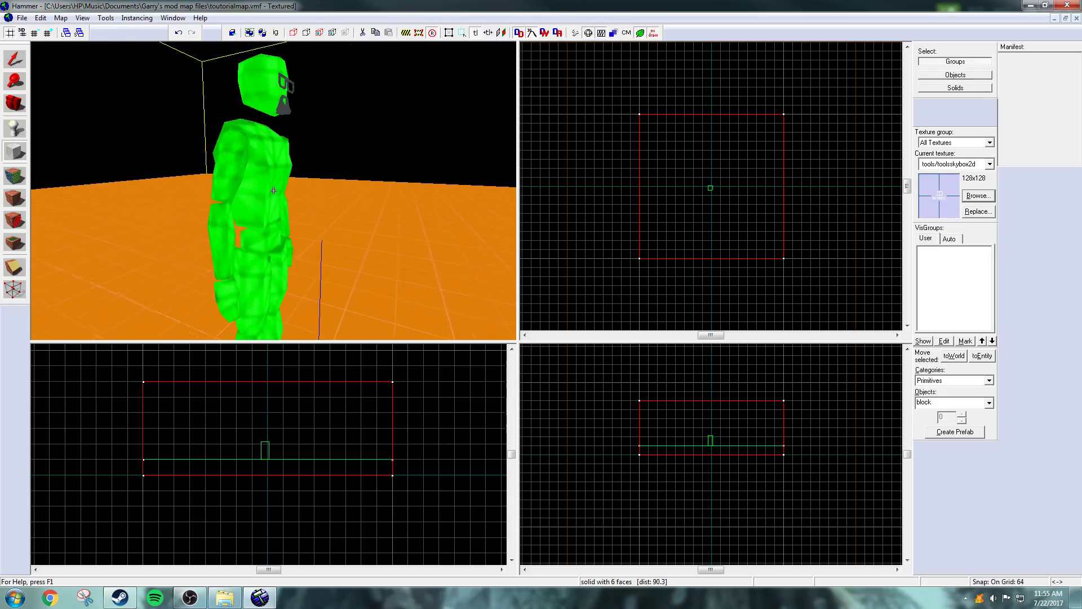
pyautogui.press('s')
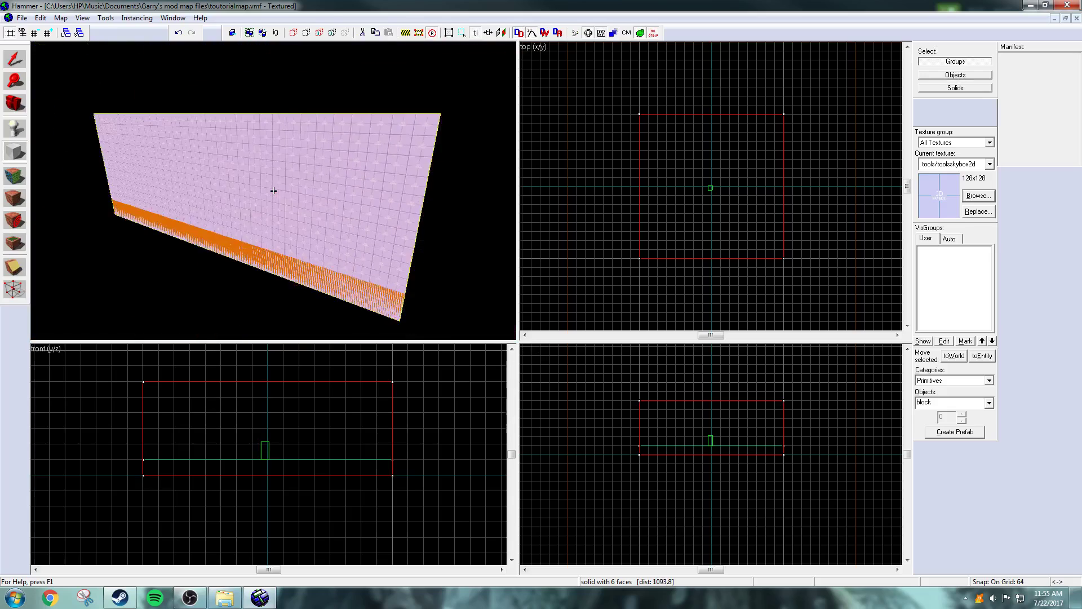
pyautogui.press('s')
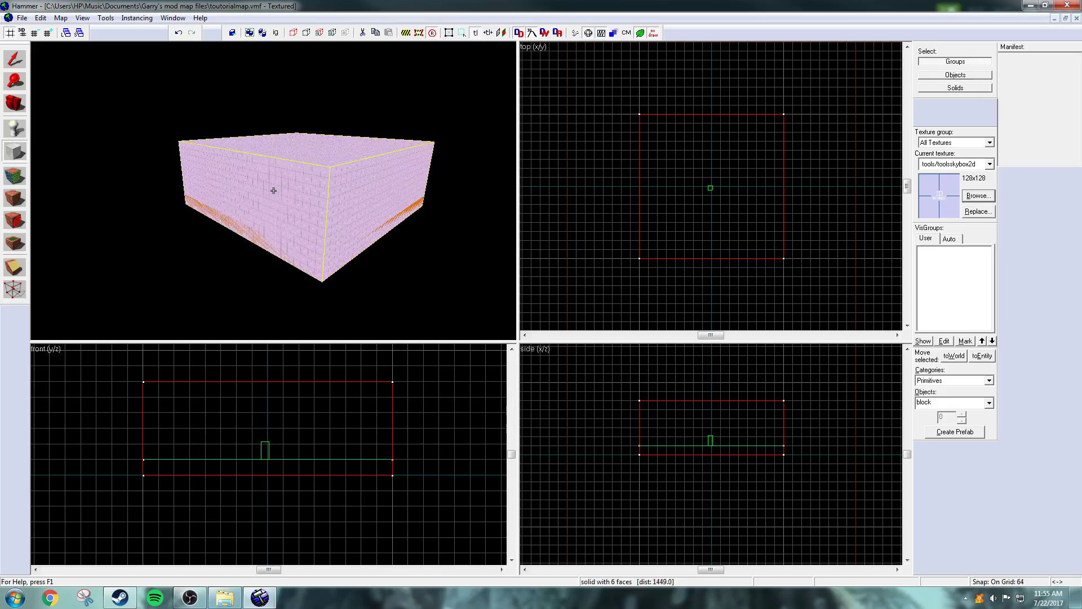
pyautogui.press('w')
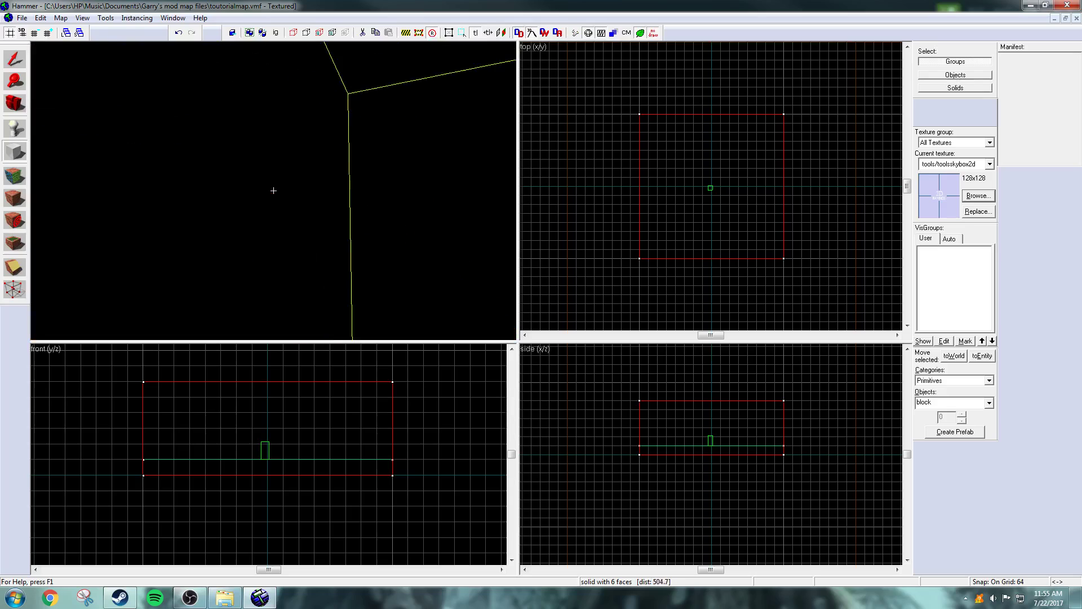
pyautogui.press('s')
pyautogui.press('a')
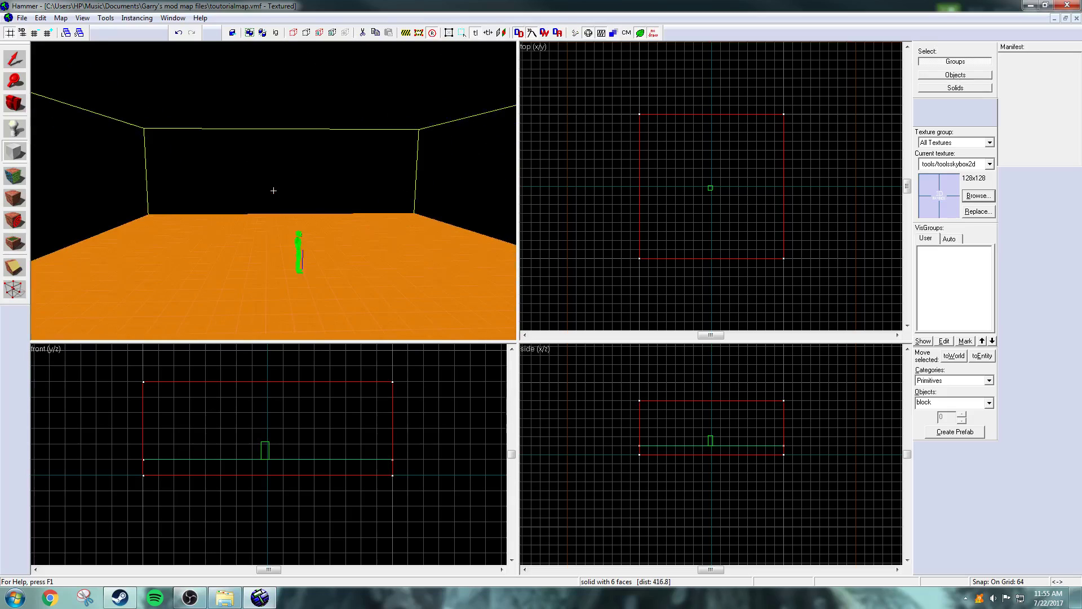
pyautogui.press('d')
pyautogui.press('s')
pyautogui.press('z')
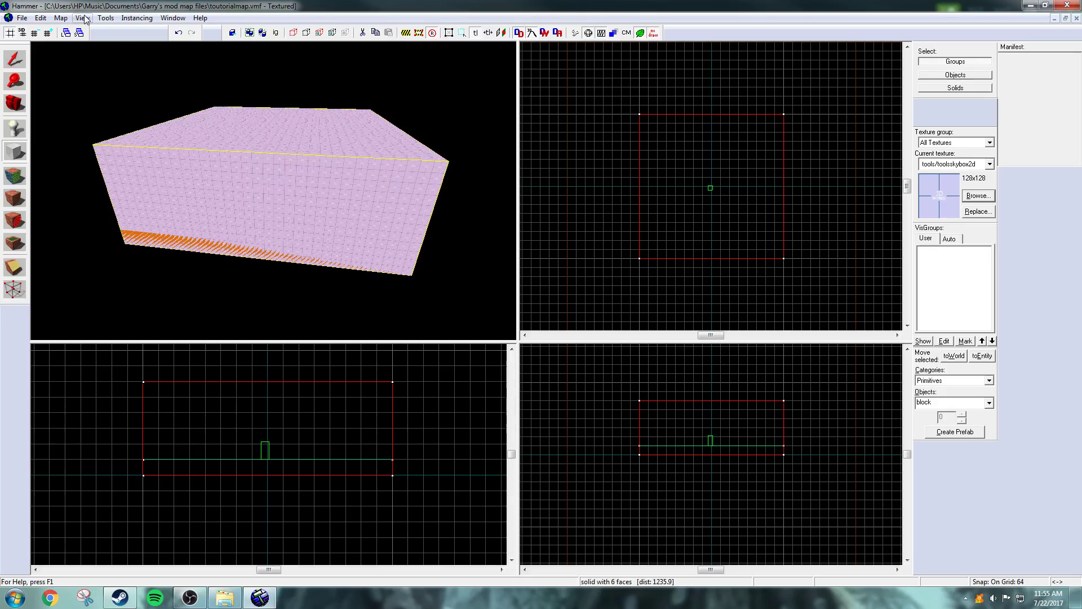
# Hollow the selected skybox block outward with a wall thickness of -32
pyautogui.click(105, 19)
pyautogui.click(102, 40)
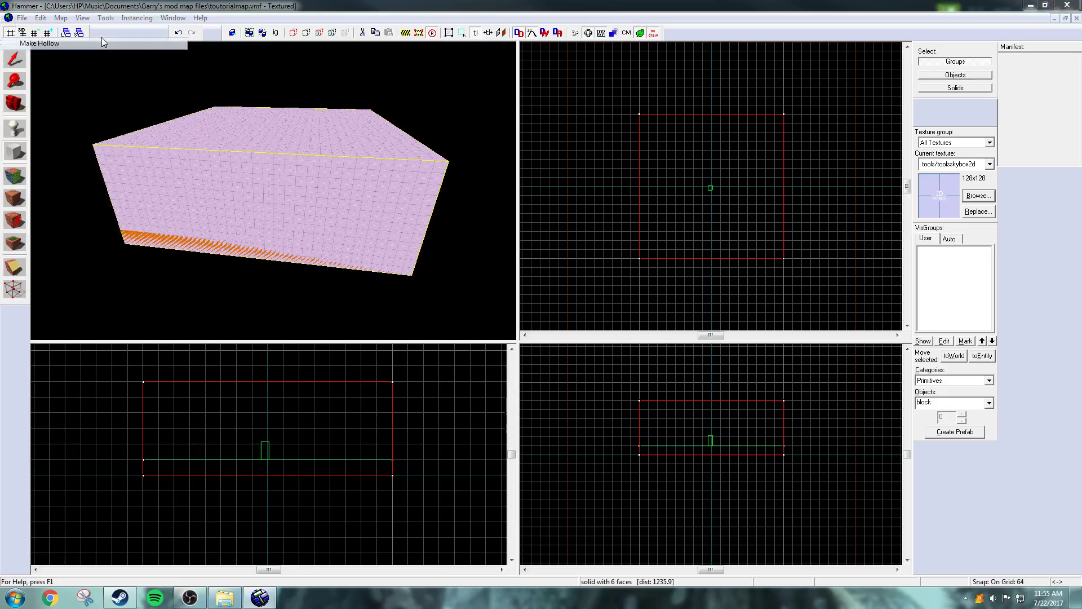
pyautogui.write('-32')
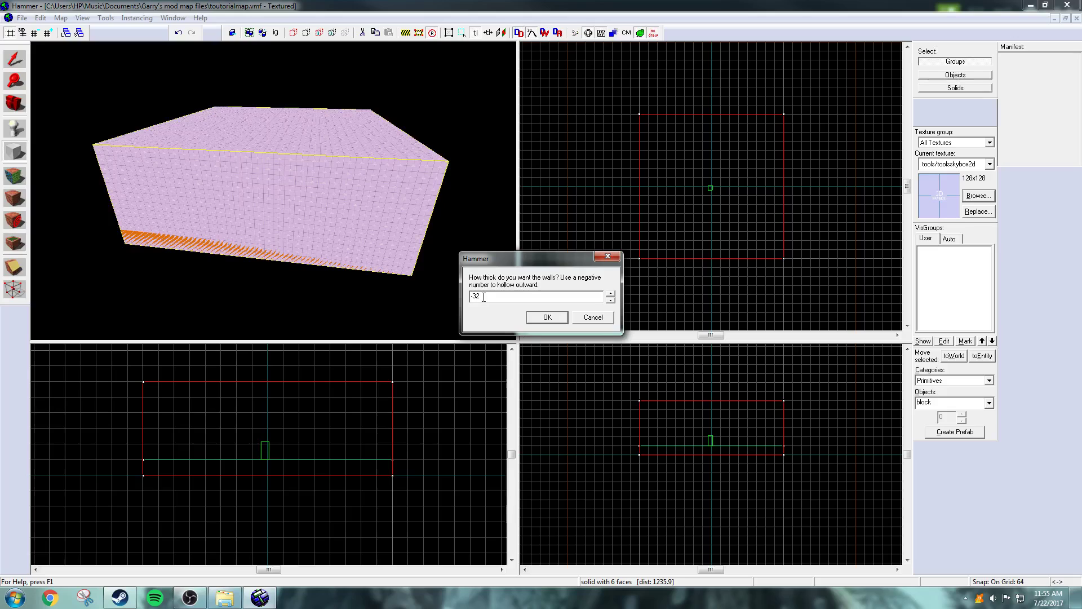
pyautogui.click(548, 317)
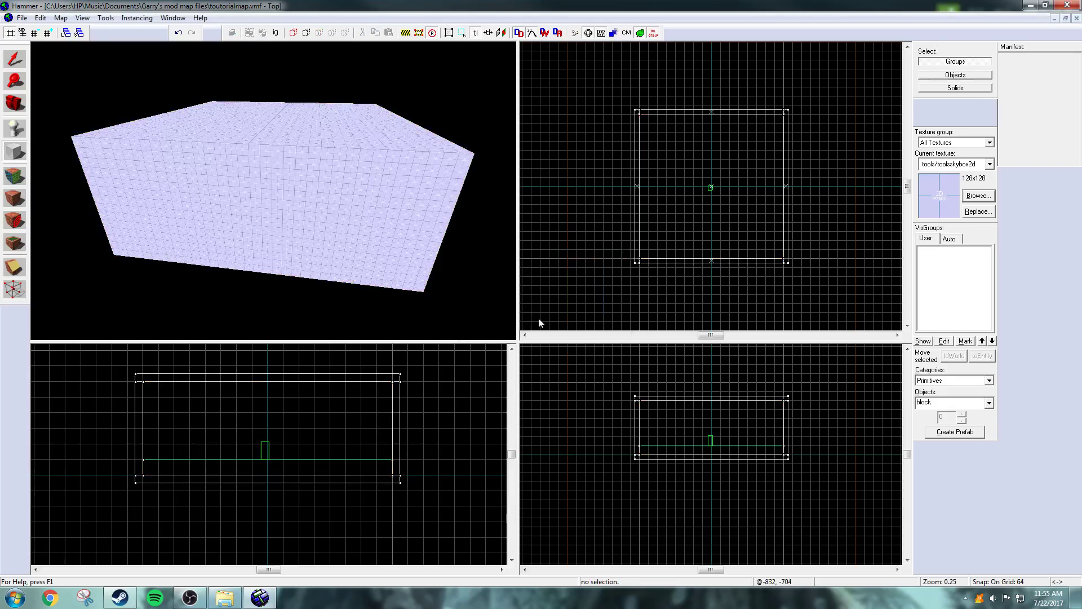
# Inspect the hollowed skybox's walls in the 2D views and from outside and inside in the 3D view
pyautogui.press('w')
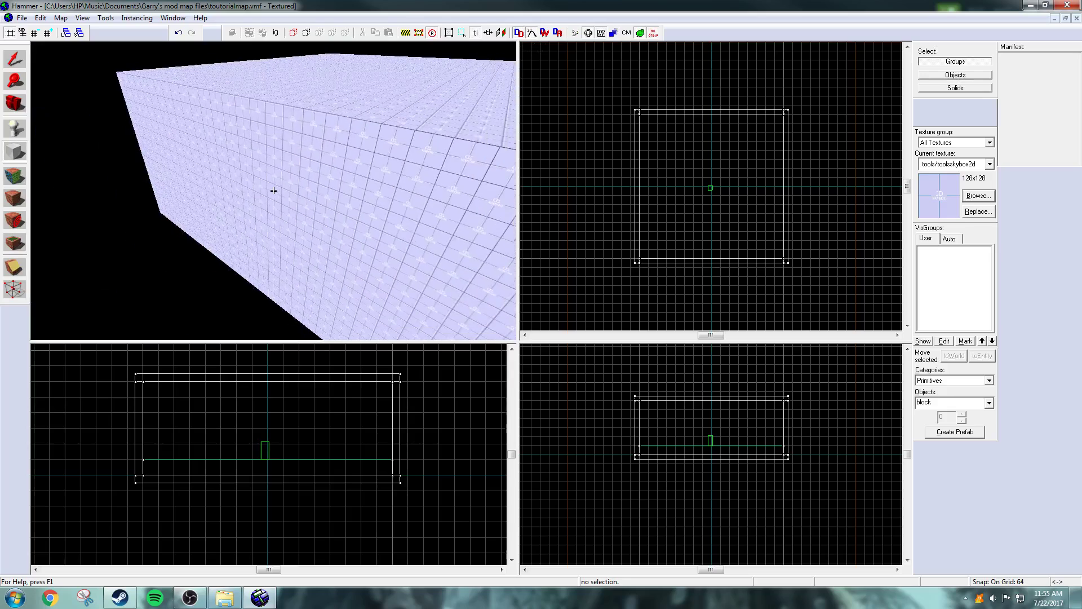
pyautogui.press('z')
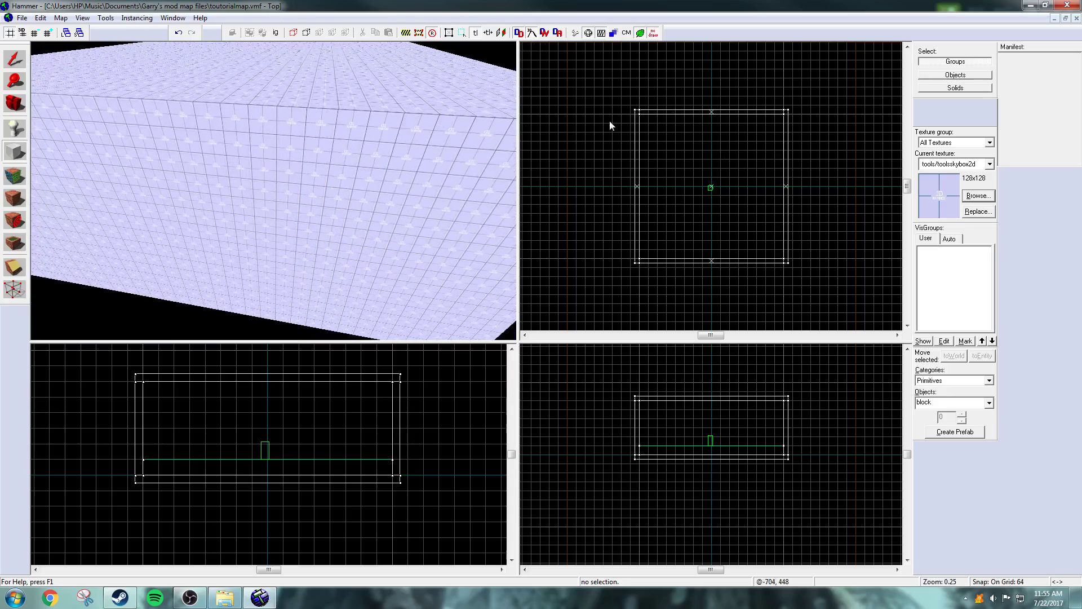
pyautogui.scroll(-4, 689, 188)
pyautogui.scroll(4, 688, 188)
pyautogui.scroll(-2, 677, 439)
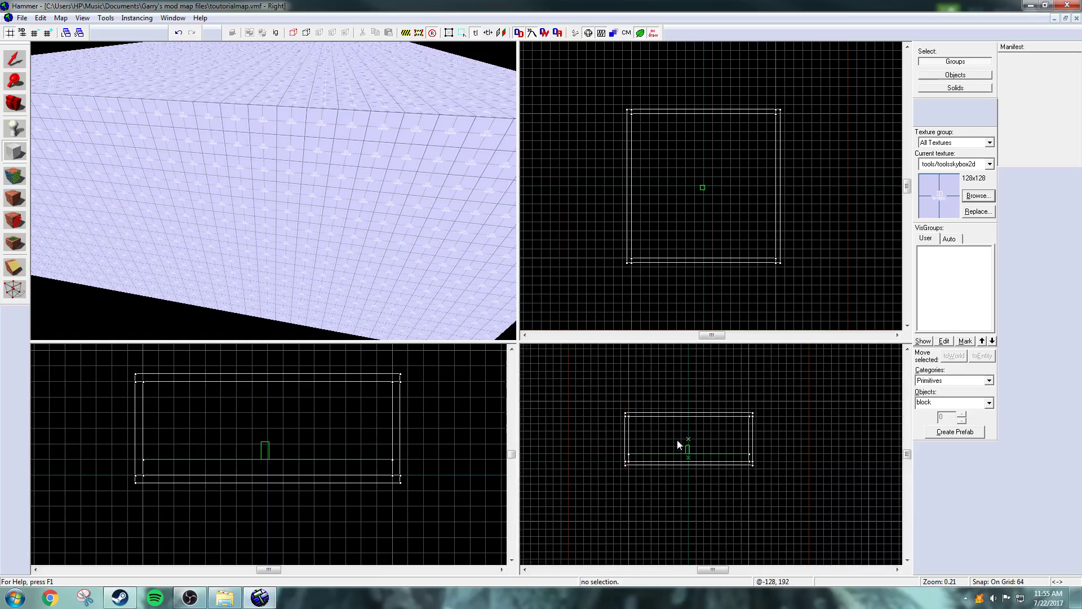
pyautogui.scroll(5, 626, 427)
pyautogui.scroll(2, 626, 428)
pyautogui.scroll(-6, 651, 446)
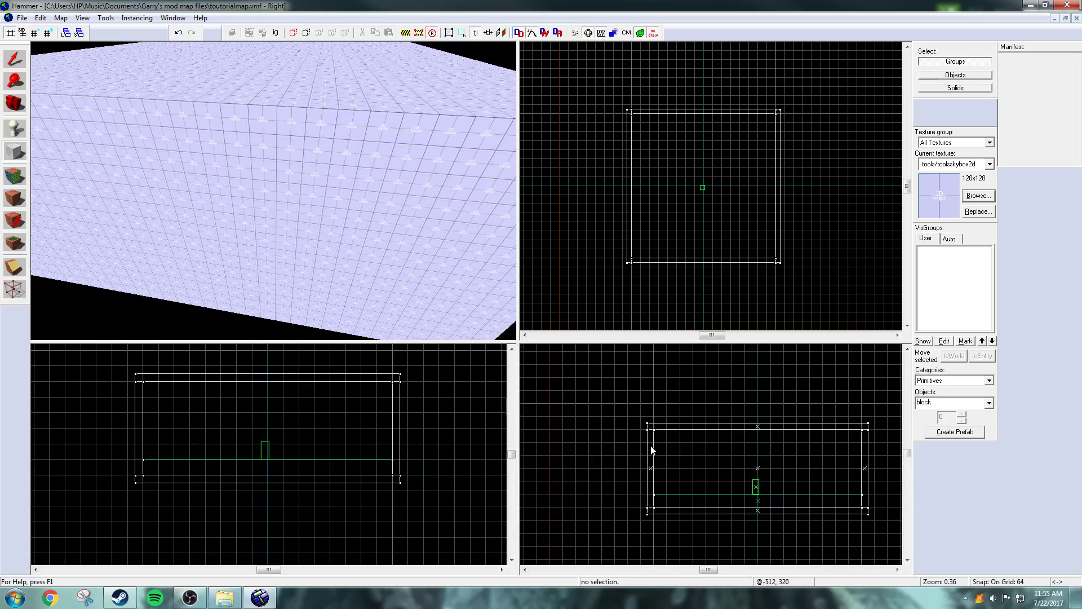
pyautogui.scroll(1, 802, 490)
pyautogui.press('z')
pyautogui.press('w')
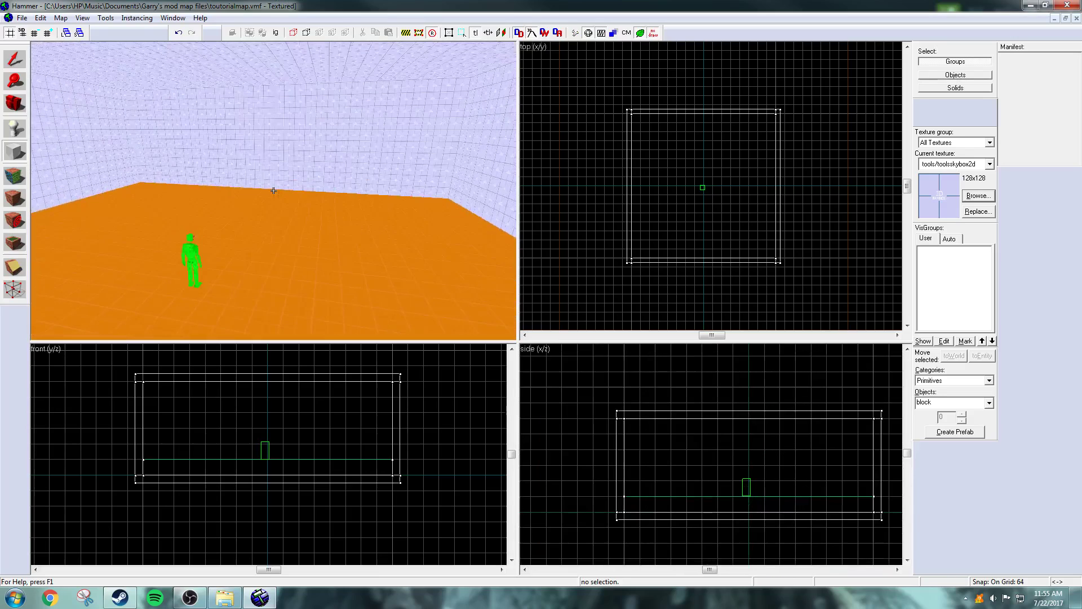
pyautogui.press('s')
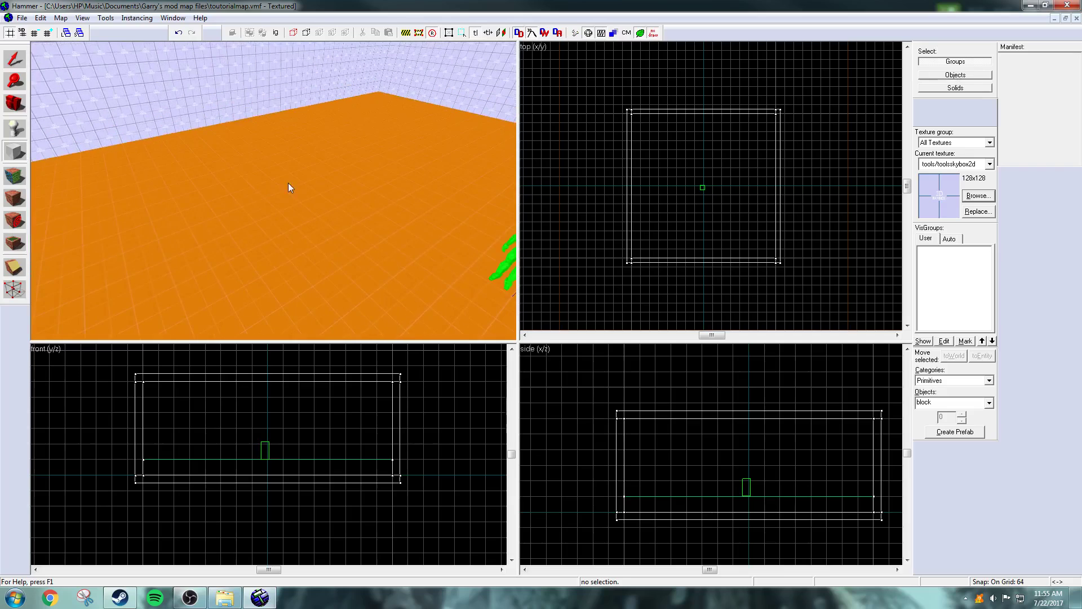
pyautogui.press('z')
# Compile the map with BSP, VIS and RAD set to normal, without launching the game, and close the compile log
pyautogui.press('F9')
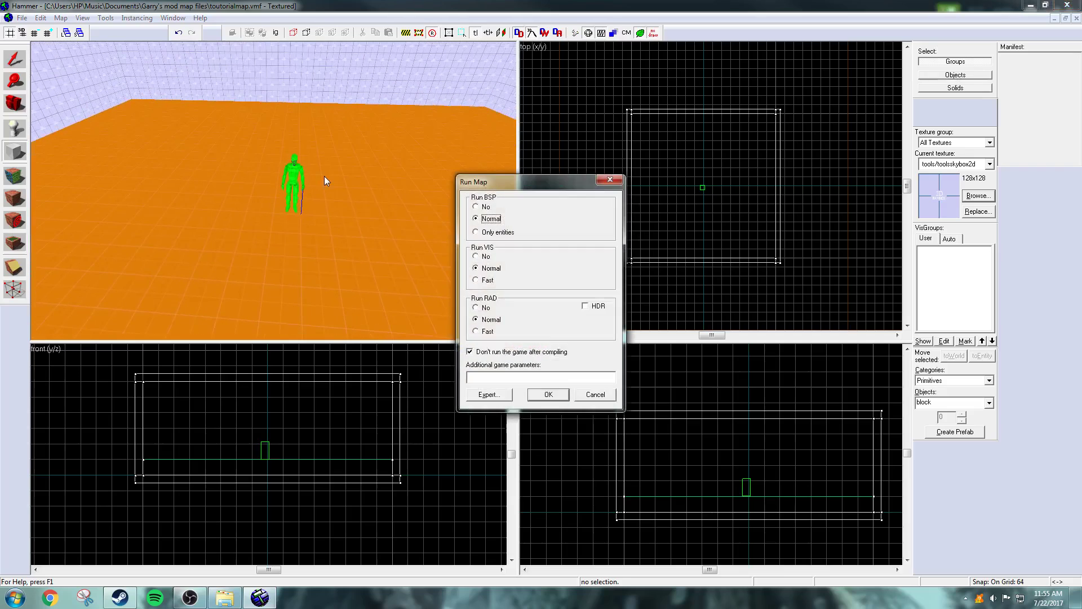
pyautogui.click(545, 393)
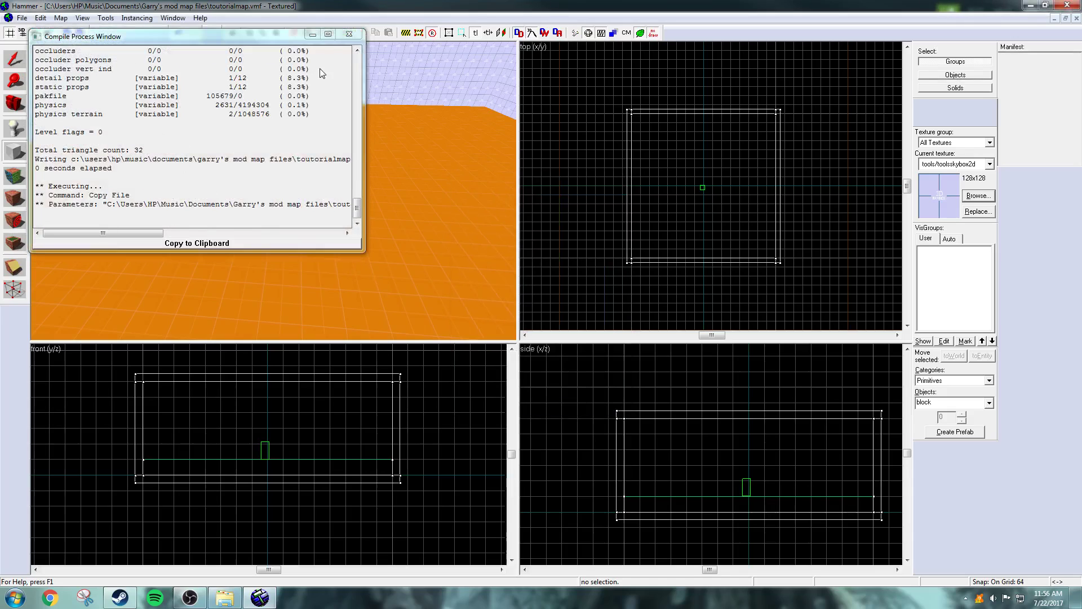
pyautogui.click(349, 34)
# Look around the skybox interior, checking its ceiling, walls and floor and the player start from several angles
pyautogui.press('z')
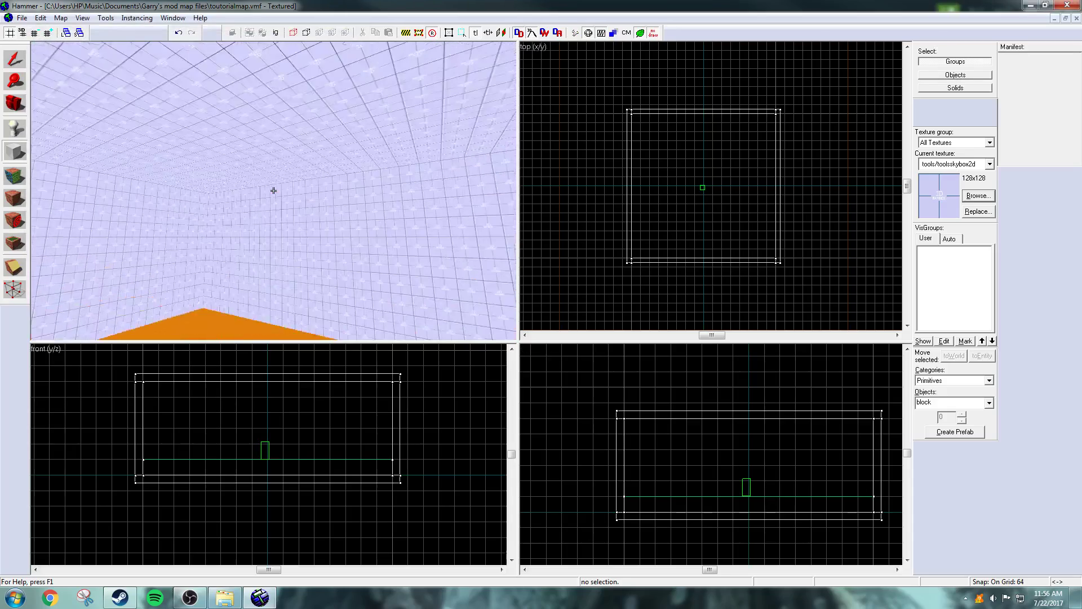
pyautogui.press('s')
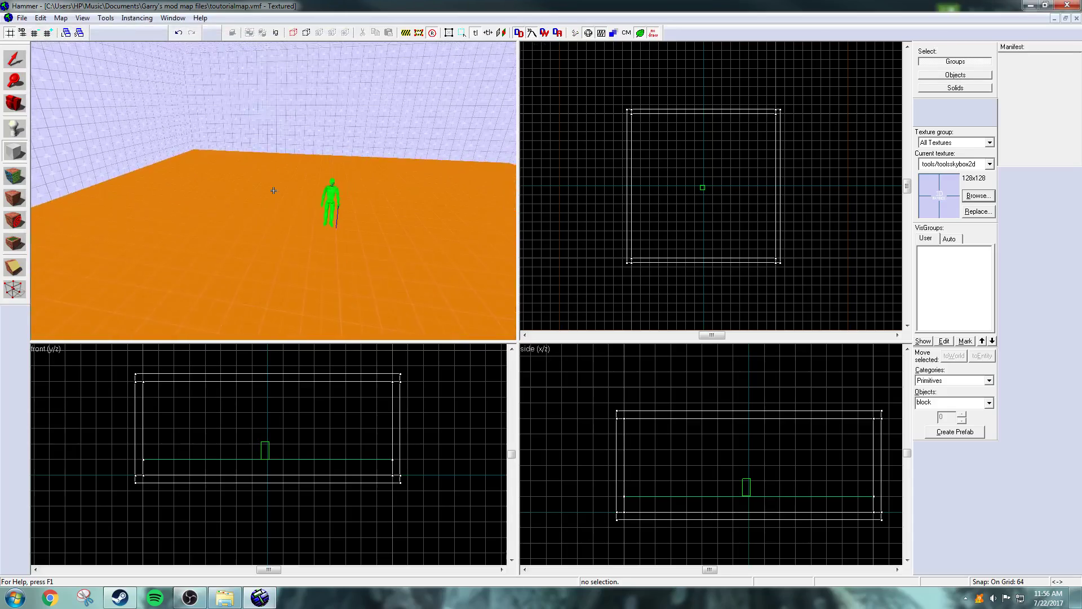
pyautogui.press('w')
pyautogui.press('w')
pyautogui.press('a')
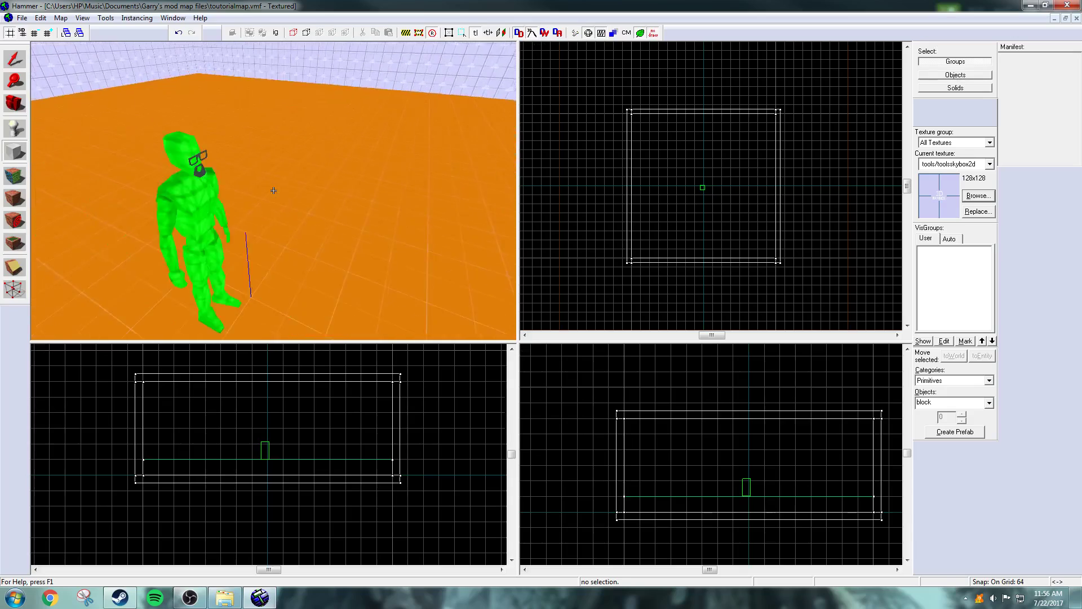
pyautogui.press('s')
pyautogui.press('d')
pyautogui.press('w')
pyautogui.press('a')
pyautogui.press('s')
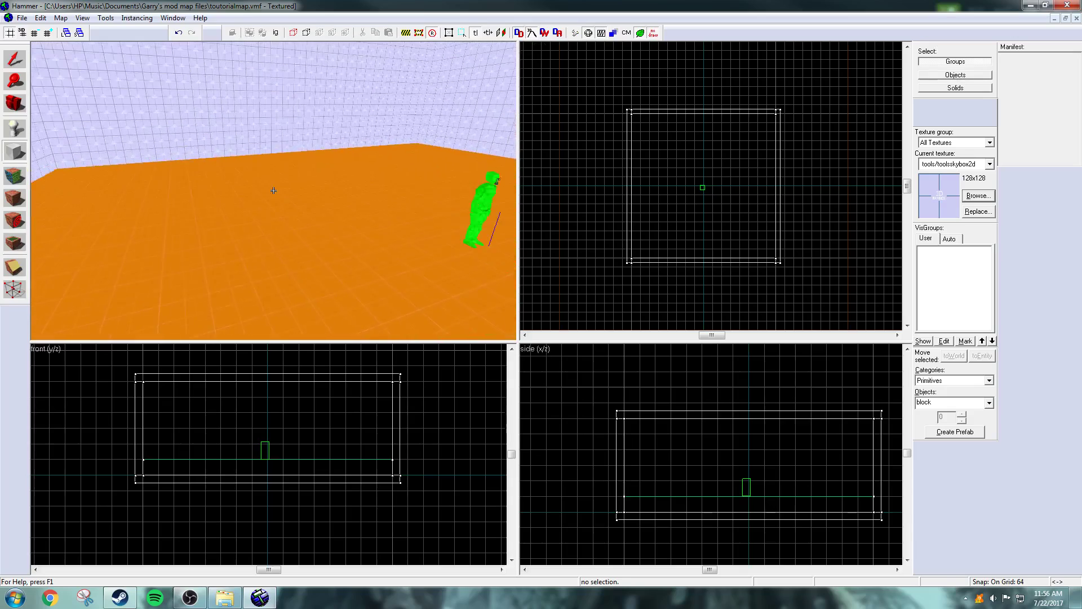
pyautogui.press('w')
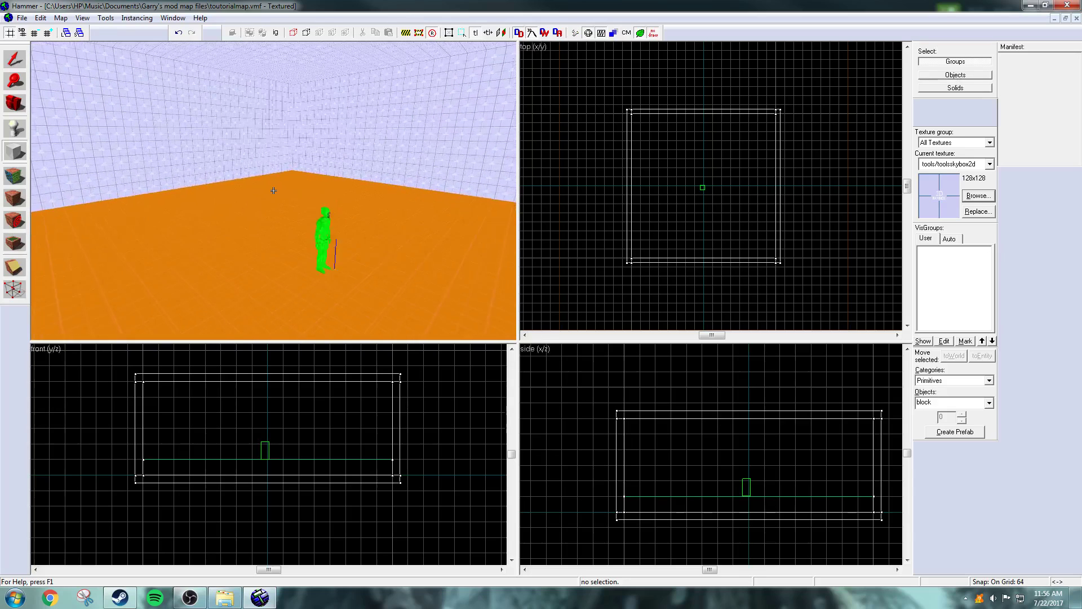
pyautogui.press('z')
pyautogui.moveTo(319, 256); pyautogui.dragTo(273, 191)
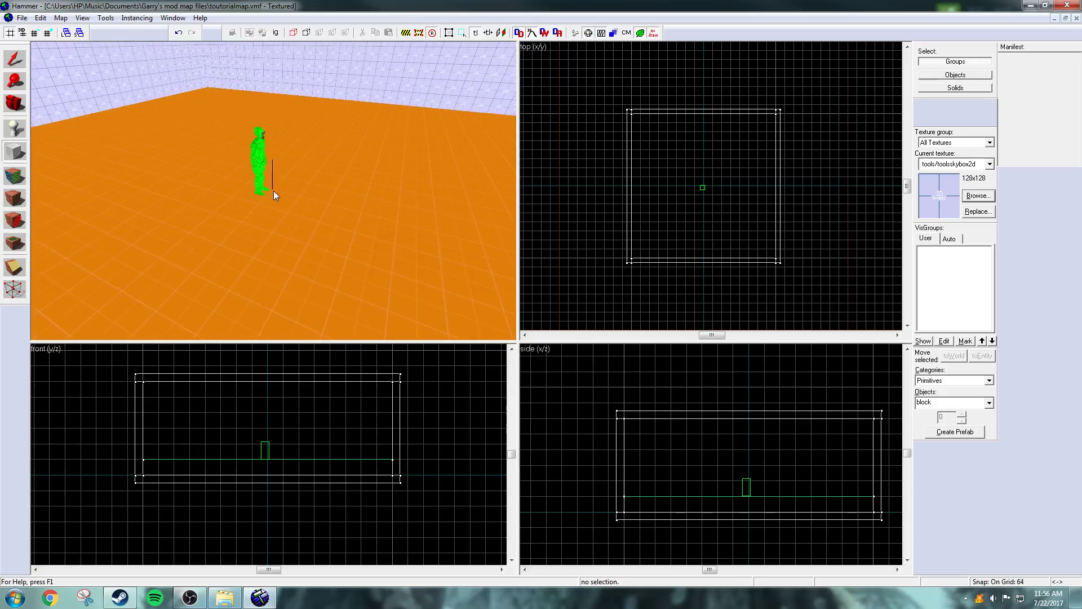